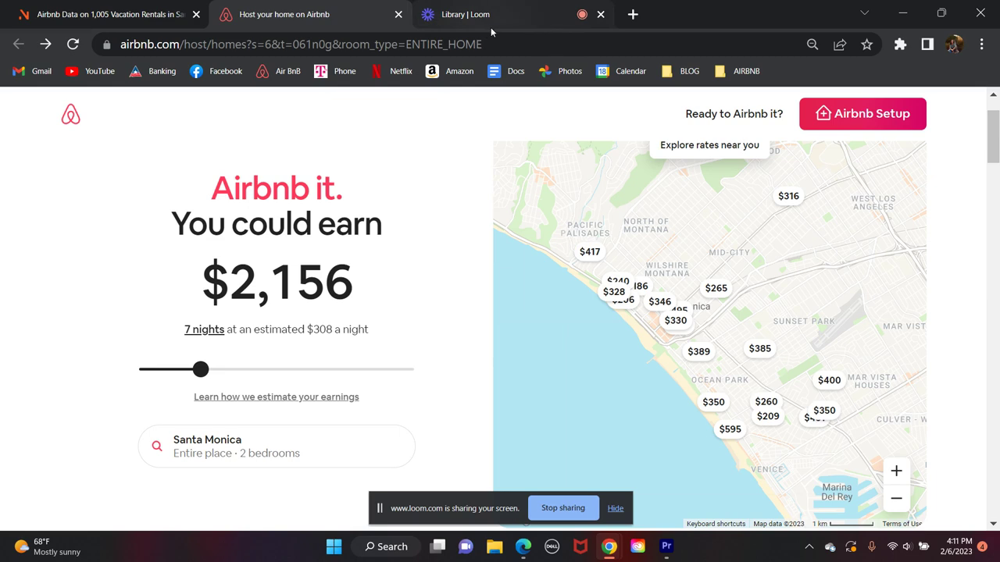
# - Set the earnings estimate's address or area to Santa Monica, CA
pyautogui.scroll(-2, 367, 195)
pyautogui.scroll(1, 367, 192)
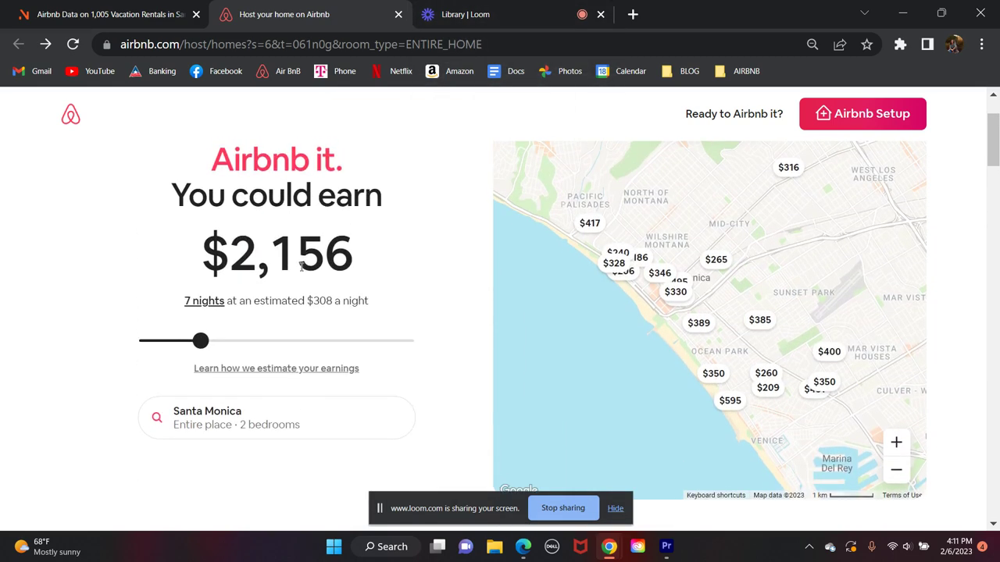
pyautogui.scroll(1, 313, 250)
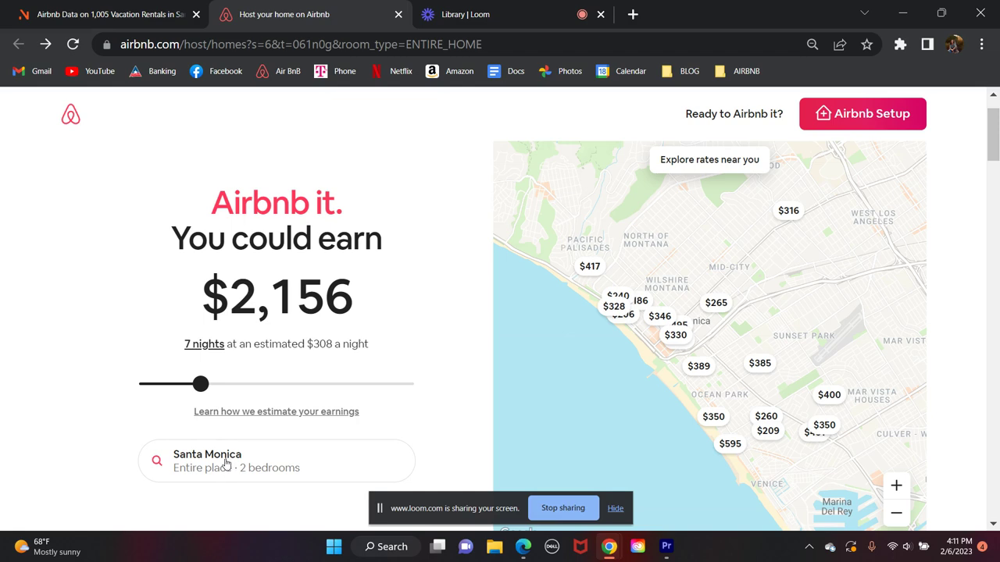
pyautogui.click(225, 462)
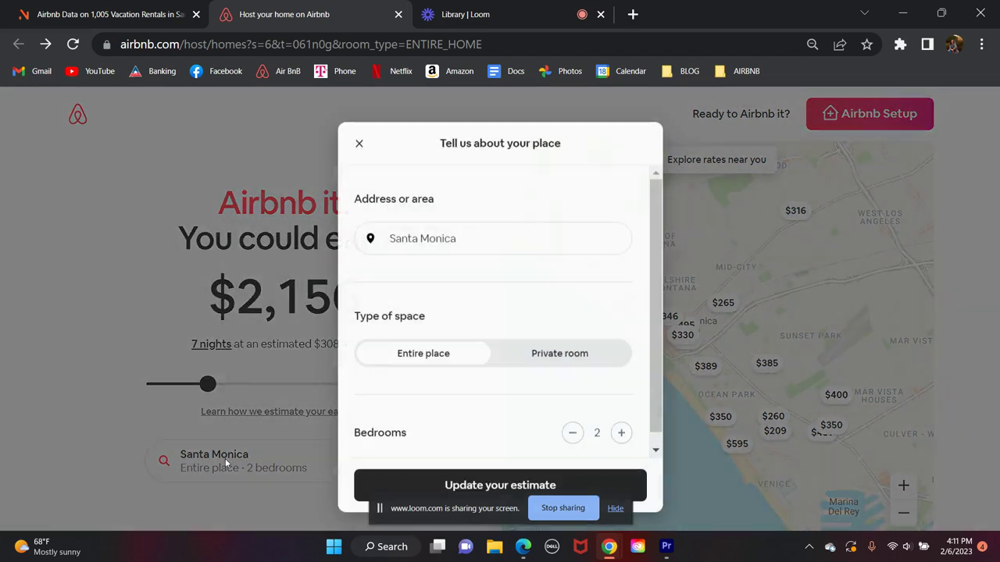
pyautogui.click(468, 231)
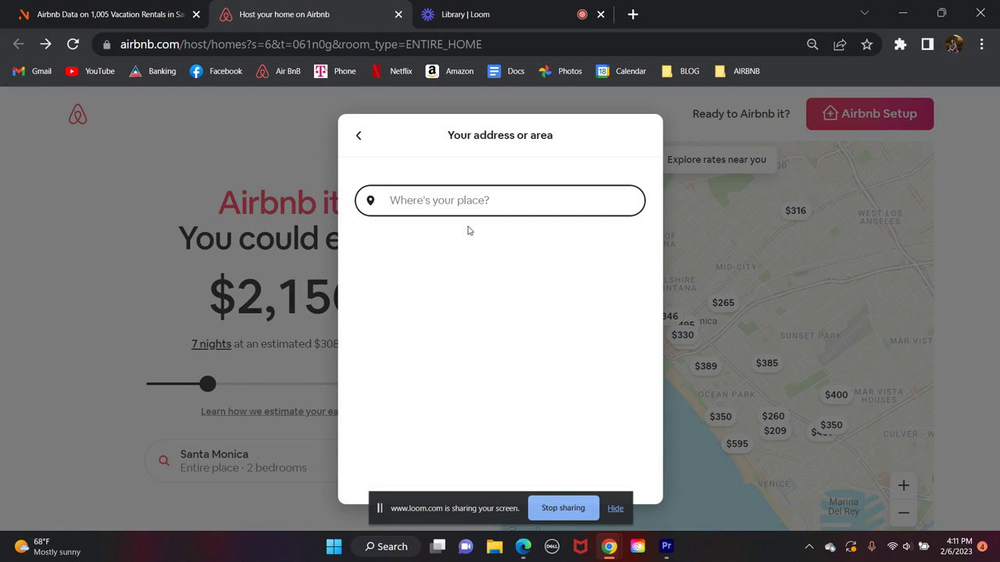
pyautogui.write('santa')
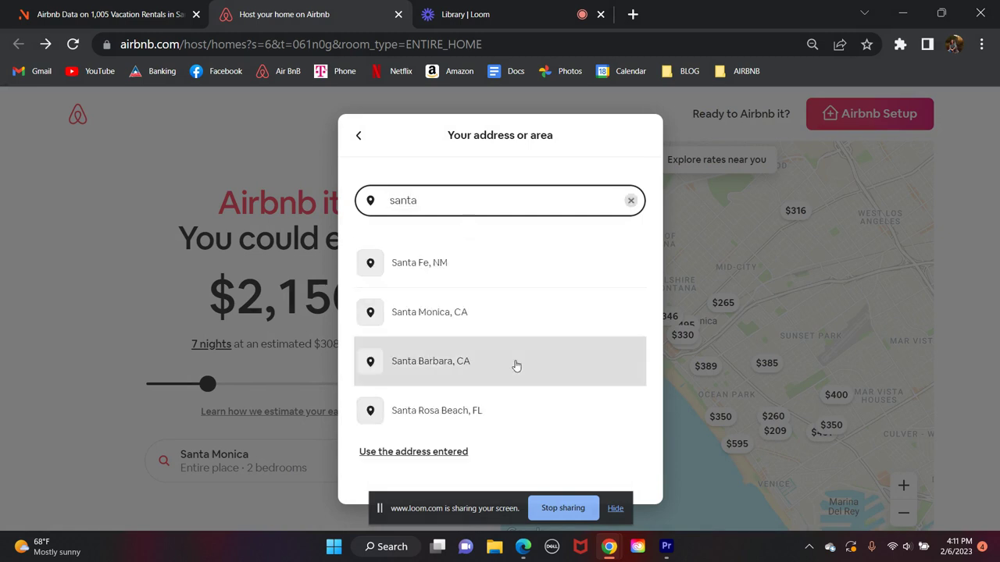
pyautogui.click(466, 320)
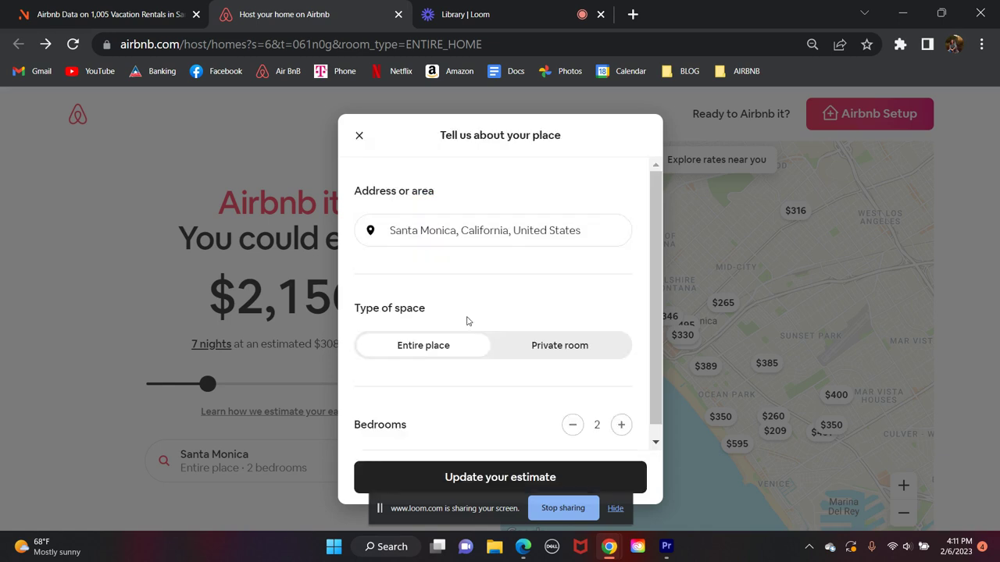
# - Keep the type of space as Entire place, set the bedrooms to 3 and update the earnings estimate
pyautogui.scroll(-1, 489, 303)
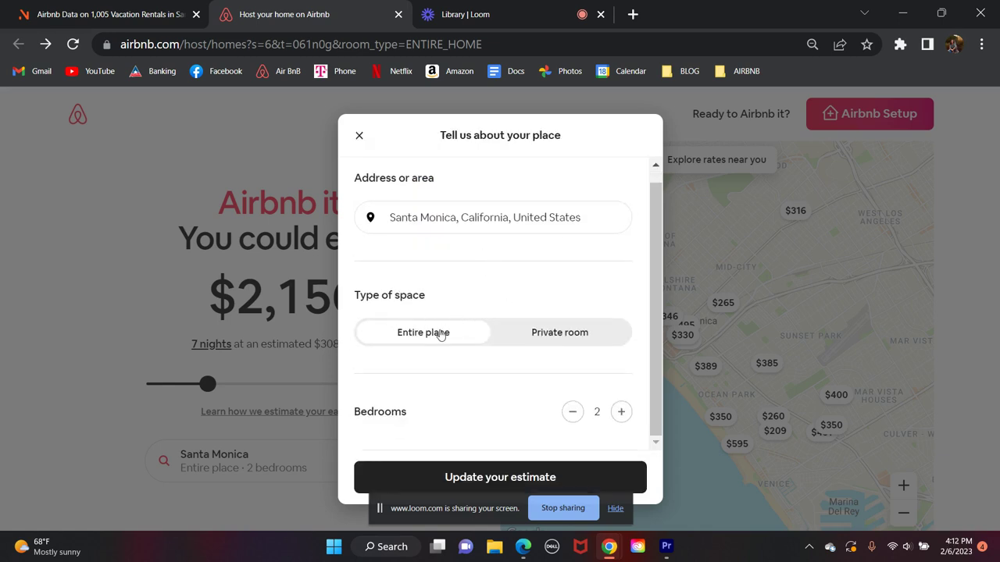
pyautogui.click(544, 335)
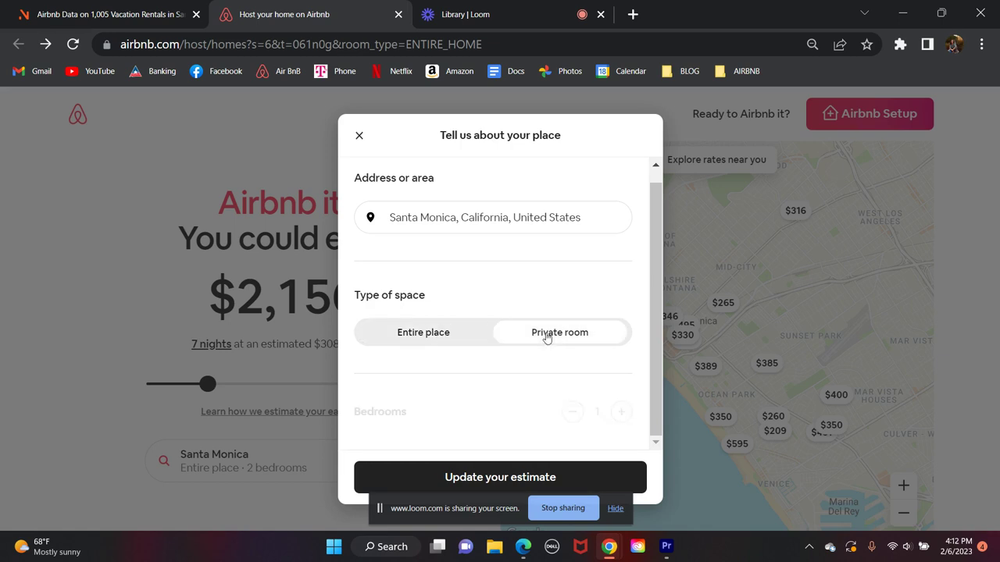
pyautogui.click(434, 341)
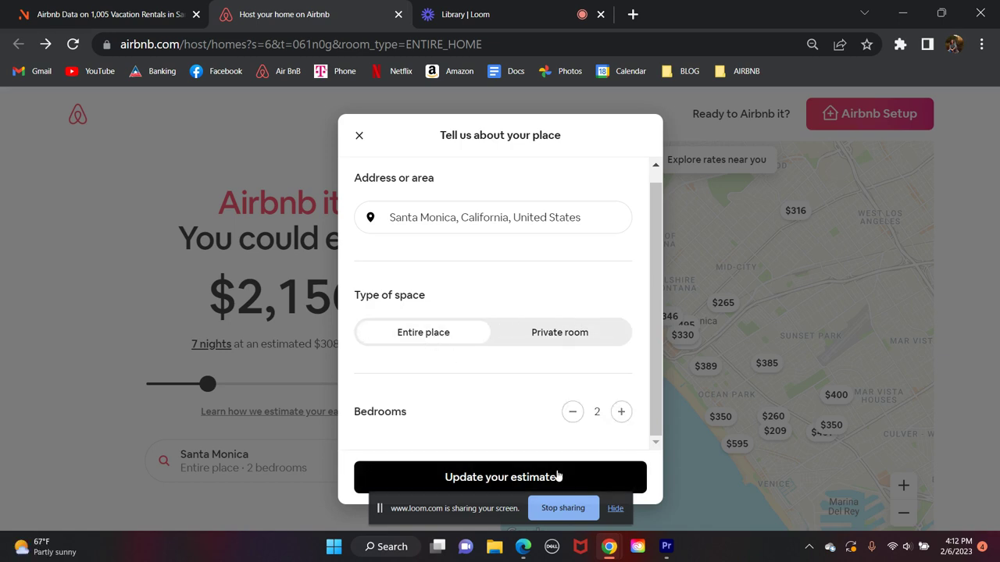
pyautogui.click(617, 510)
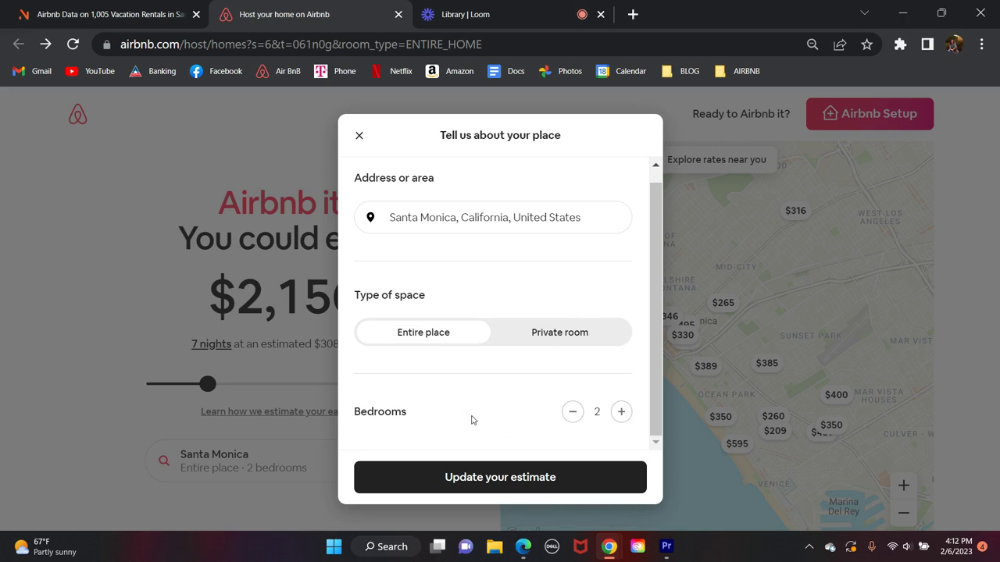
pyautogui.click(619, 412)
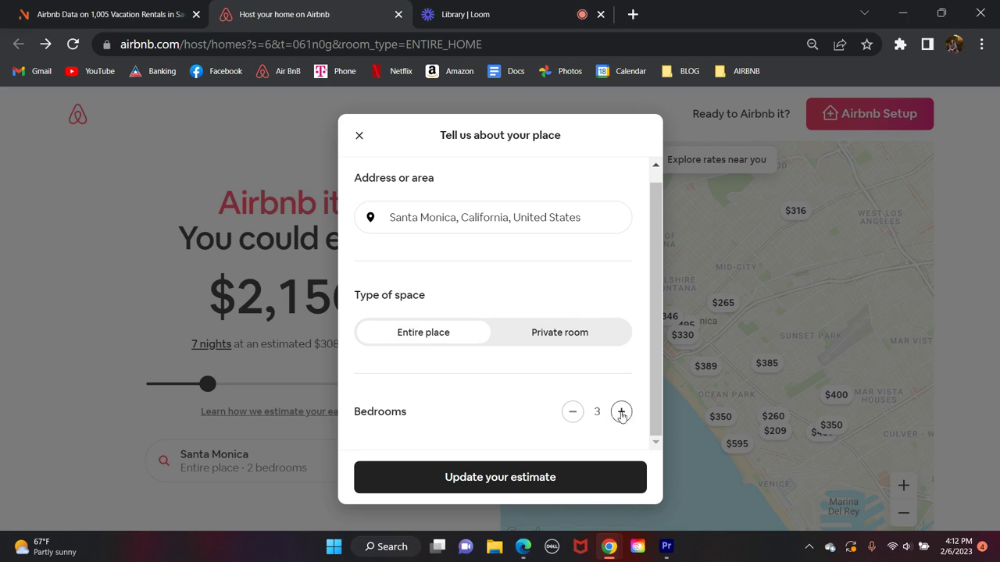
pyautogui.click(526, 487)
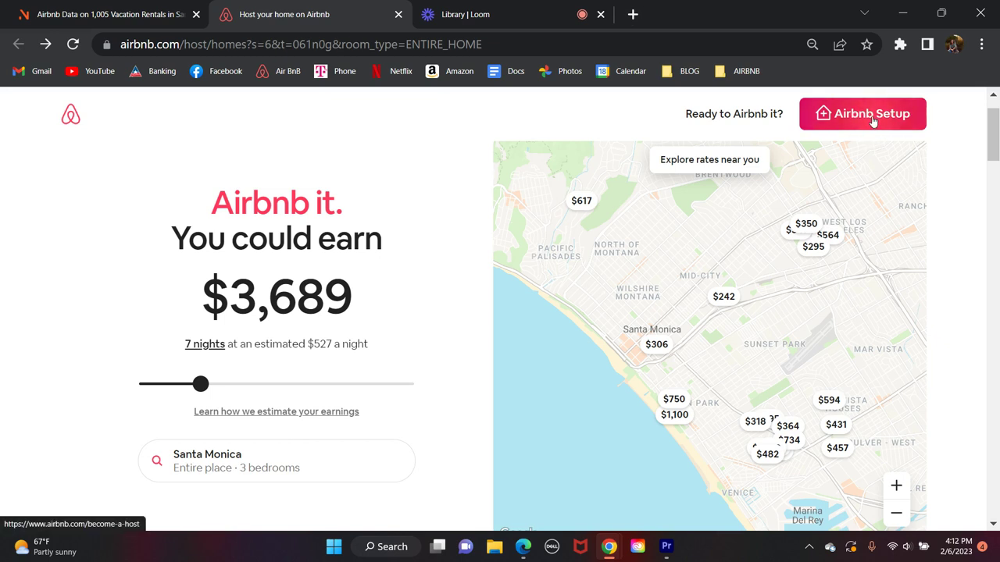
# - Start Airbnb Setup with a new listing and proceed through the introduction to the property type question
pyautogui.click(872, 118)
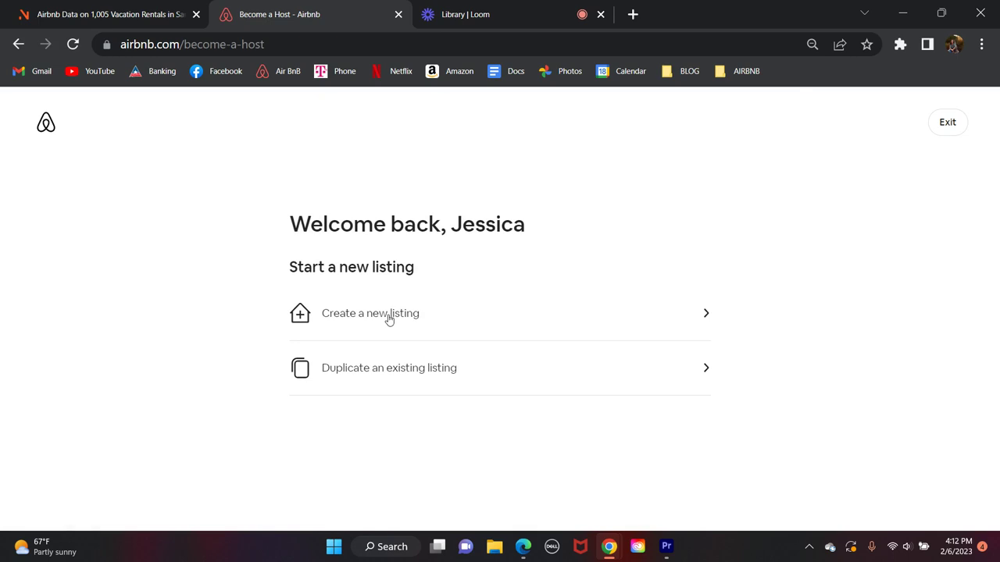
pyautogui.click(388, 320)
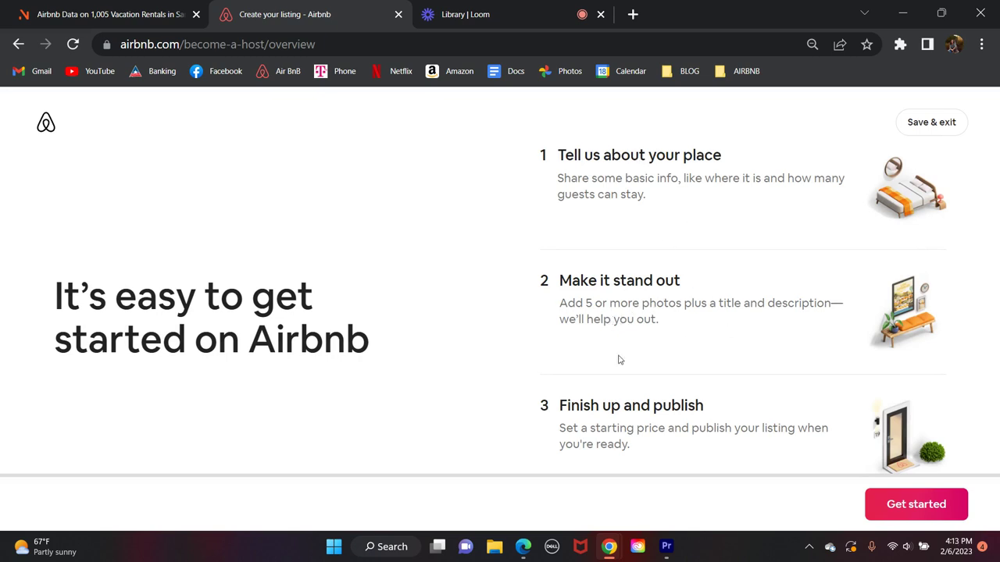
pyautogui.scroll(-1, 809, 332)
pyautogui.scroll(1, 809, 332)
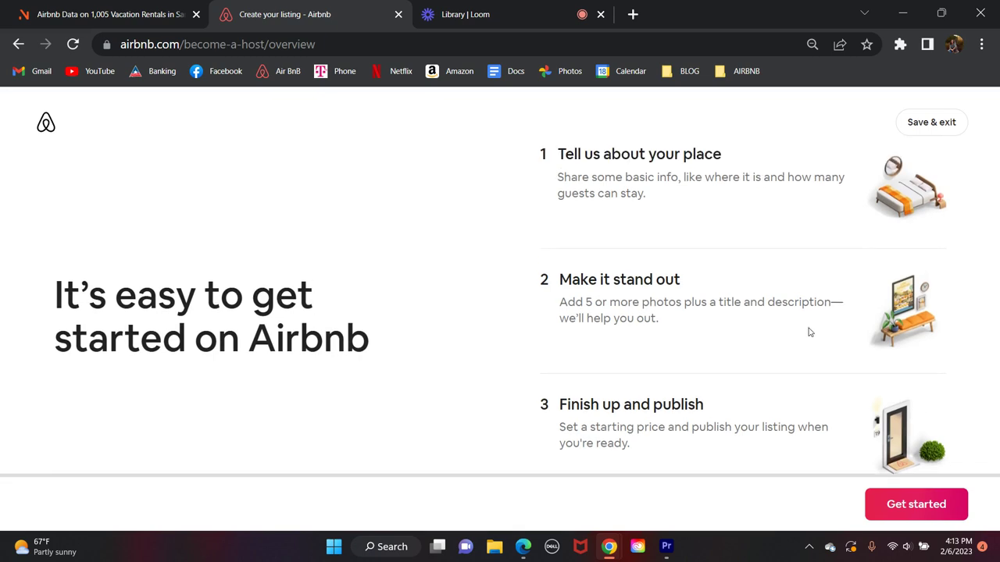
pyautogui.click(920, 505)
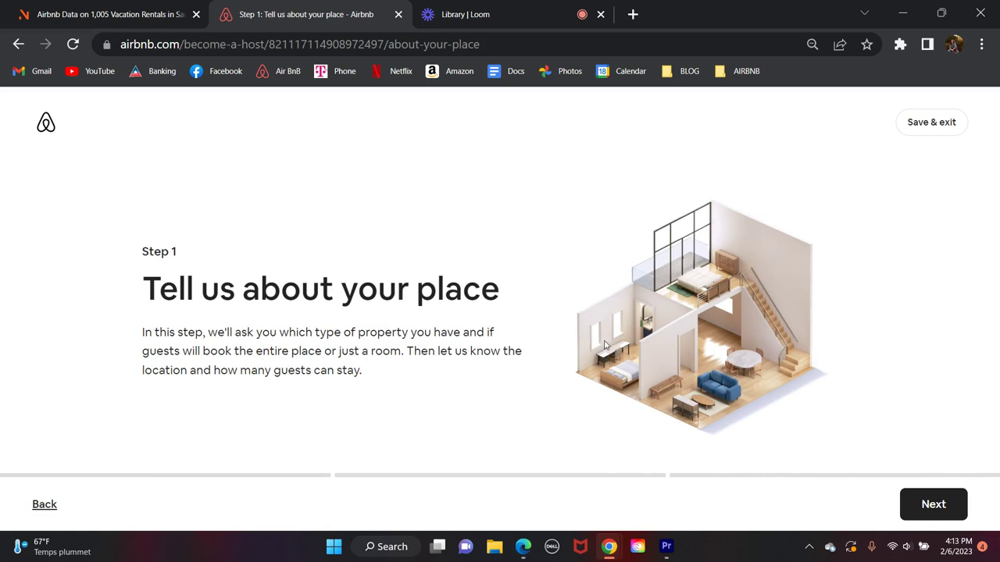
pyautogui.click(929, 498)
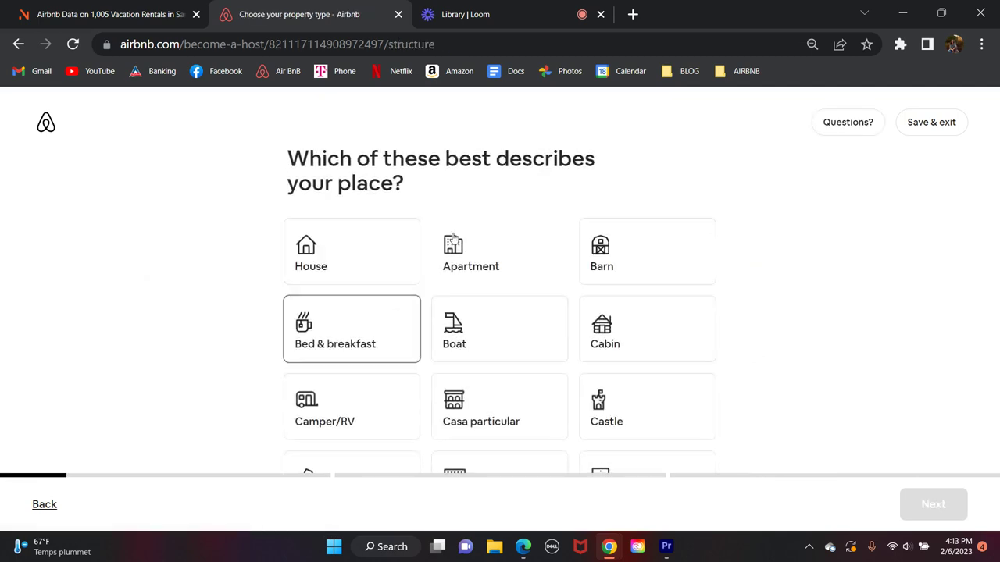
# - Examine the full range of property types offered for describing the place
pyautogui.scroll(-1, 739, 307)
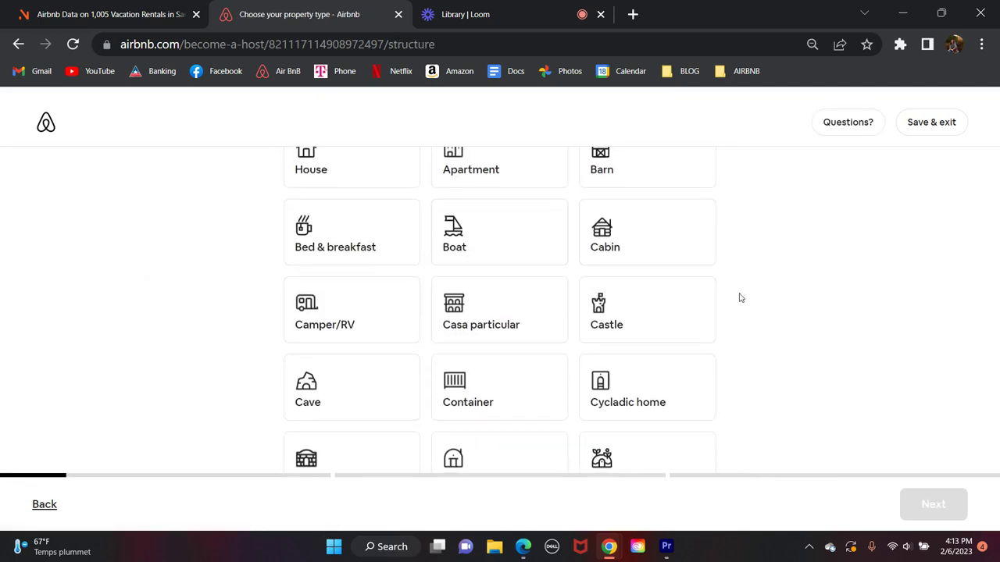
pyautogui.scroll(-5, 687, 378)
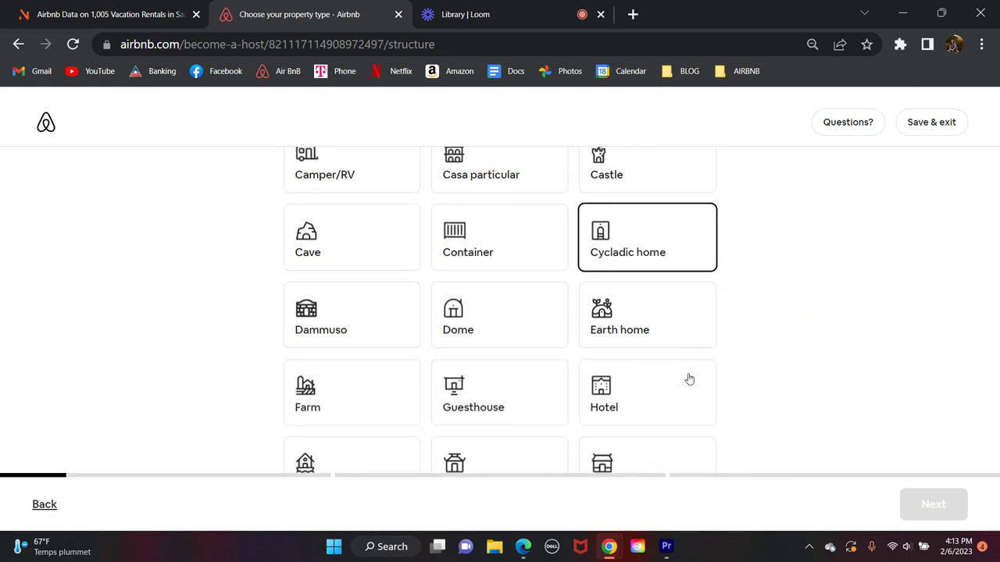
pyautogui.scroll(-2, 687, 378)
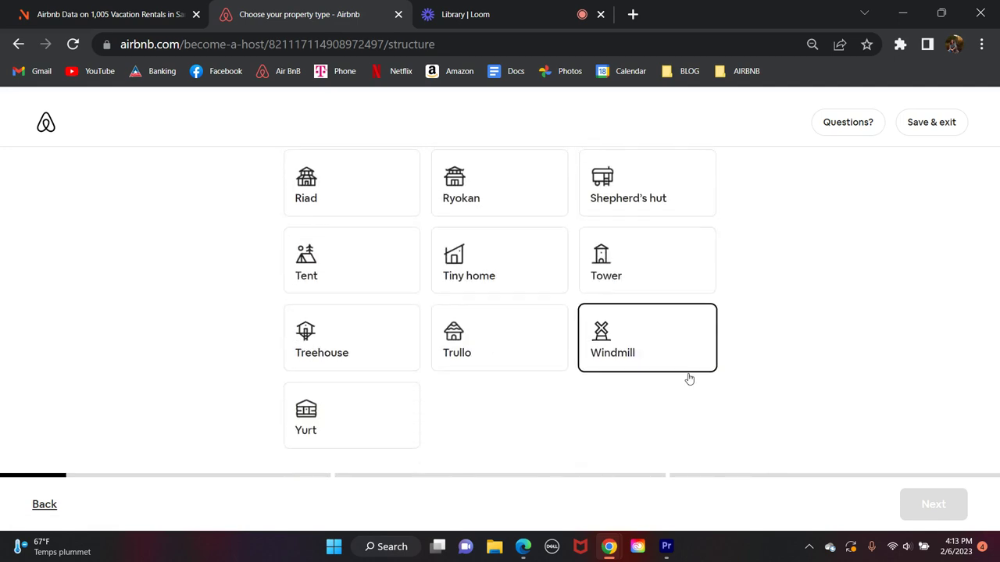
pyautogui.scroll(8, 687, 378)
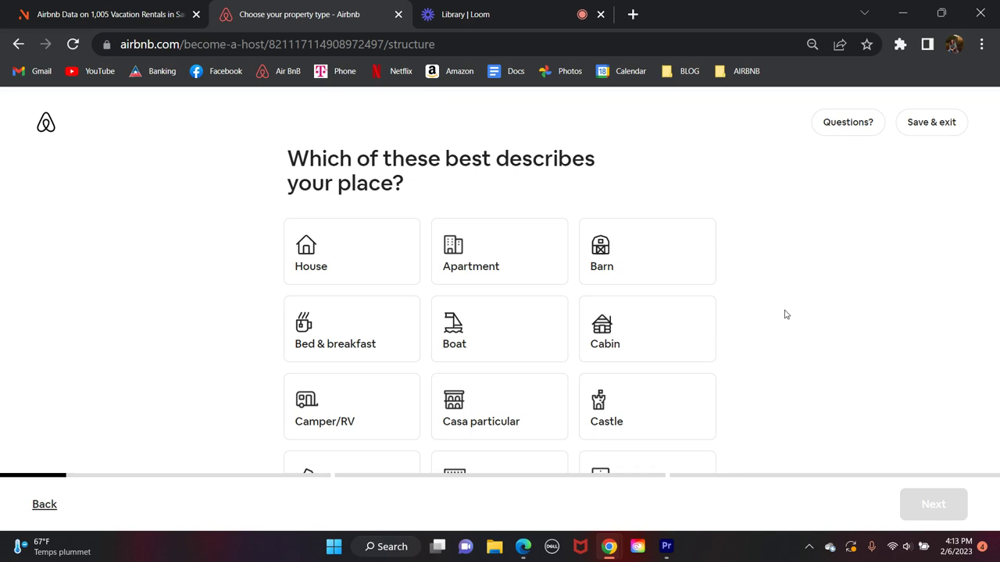
pyautogui.scroll(-2, 786, 315)
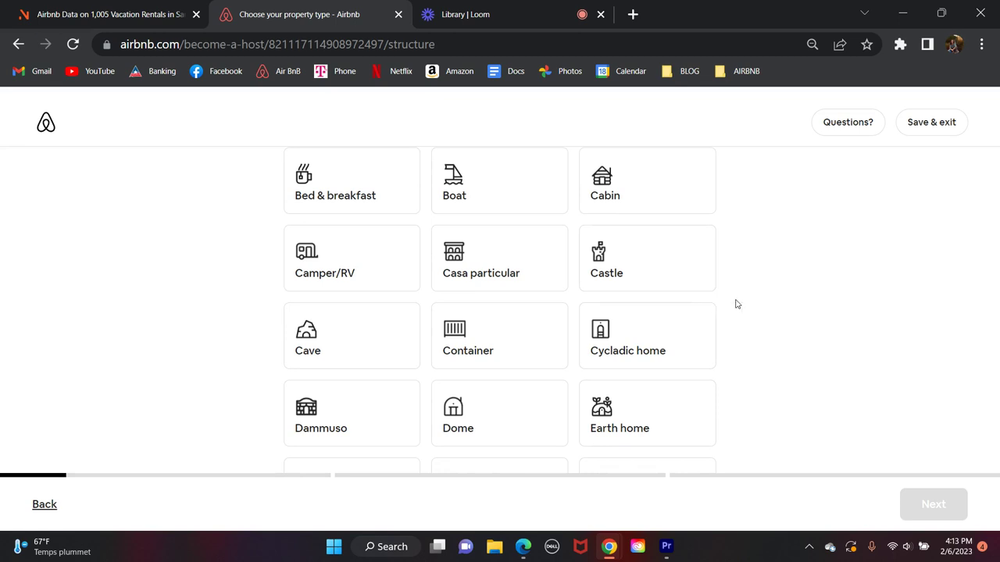
pyautogui.click(342, 362)
pyautogui.scroll(-2, 348, 361)
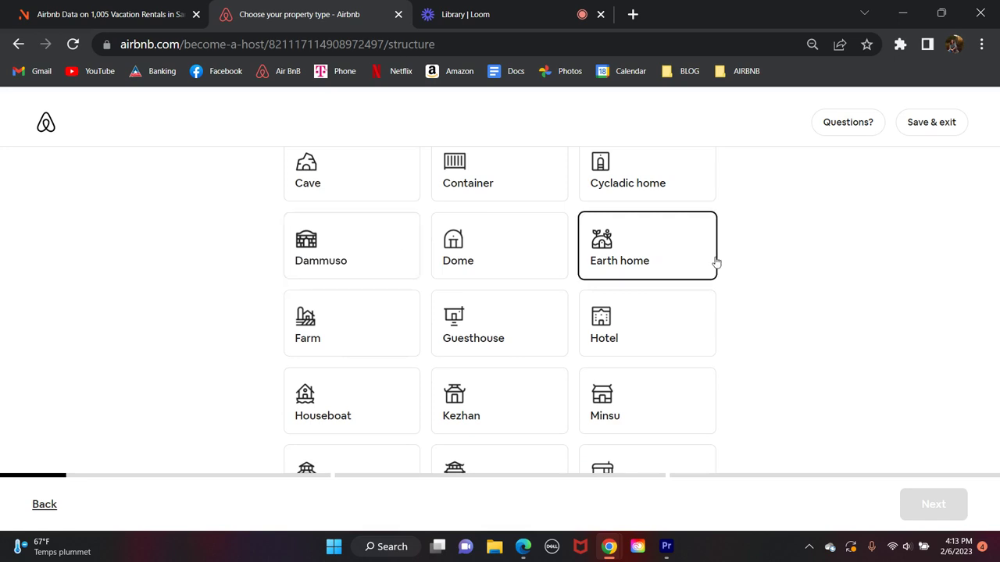
pyautogui.scroll(-2, 726, 375)
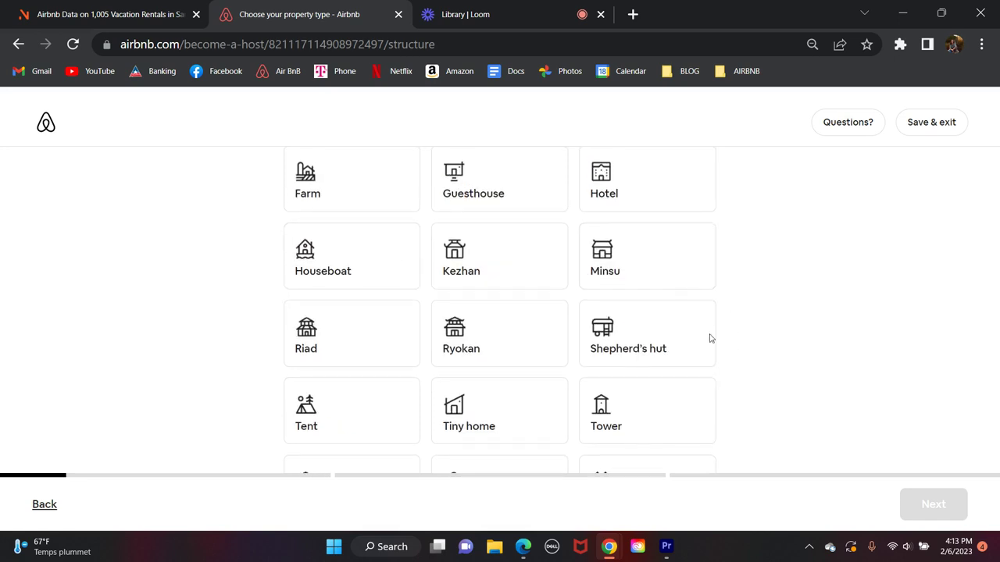
pyautogui.scroll(-2, 725, 415)
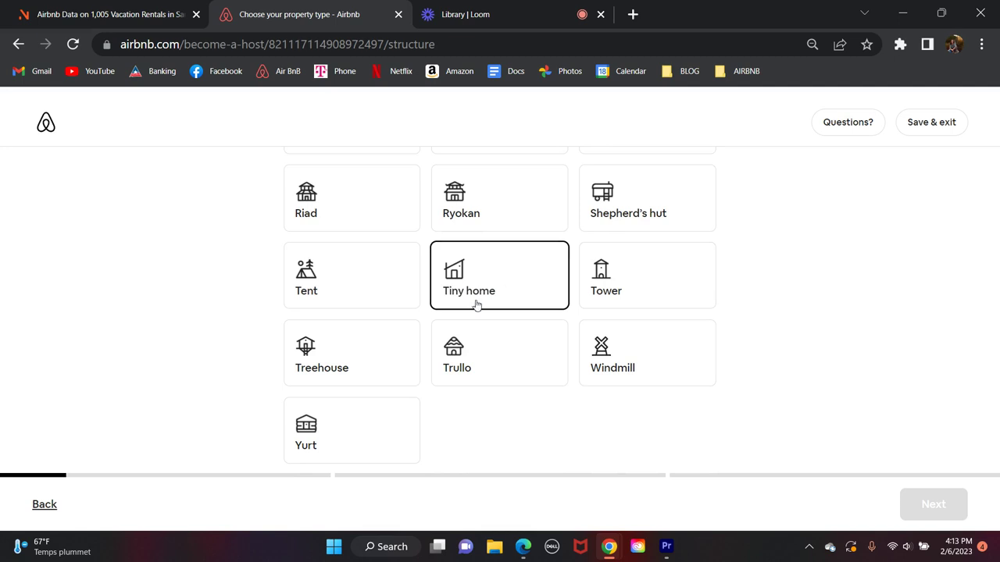
pyautogui.scroll(3, 751, 330)
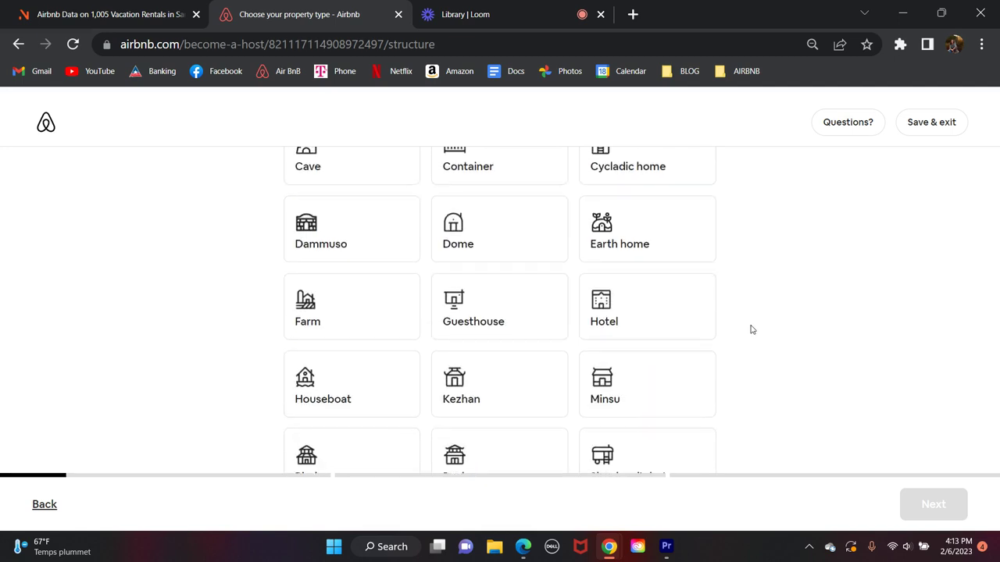
pyautogui.scroll(4, 751, 330)
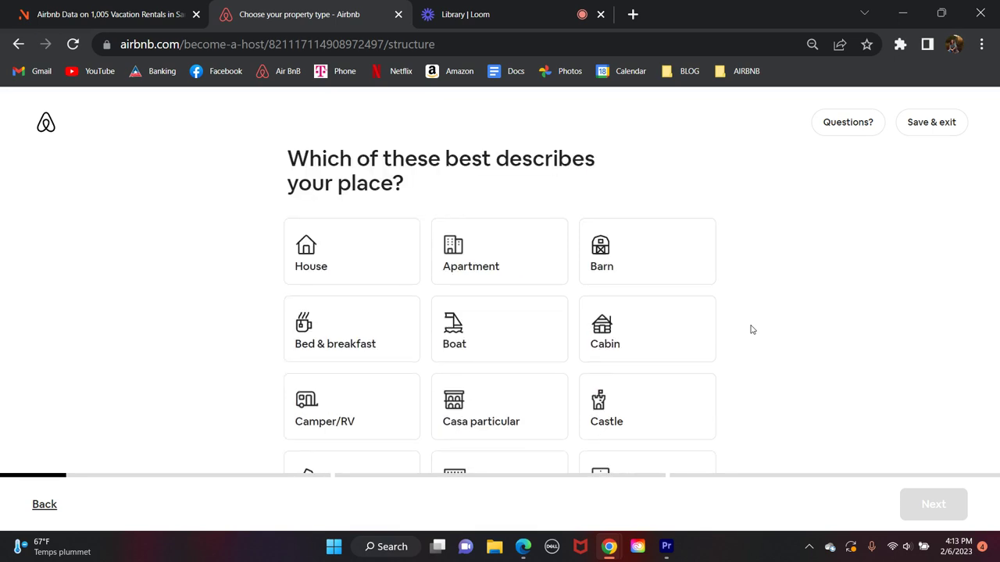
# - Choose House as the property type and an entire place for guests, then continue to the location question
pyautogui.click(331, 249)
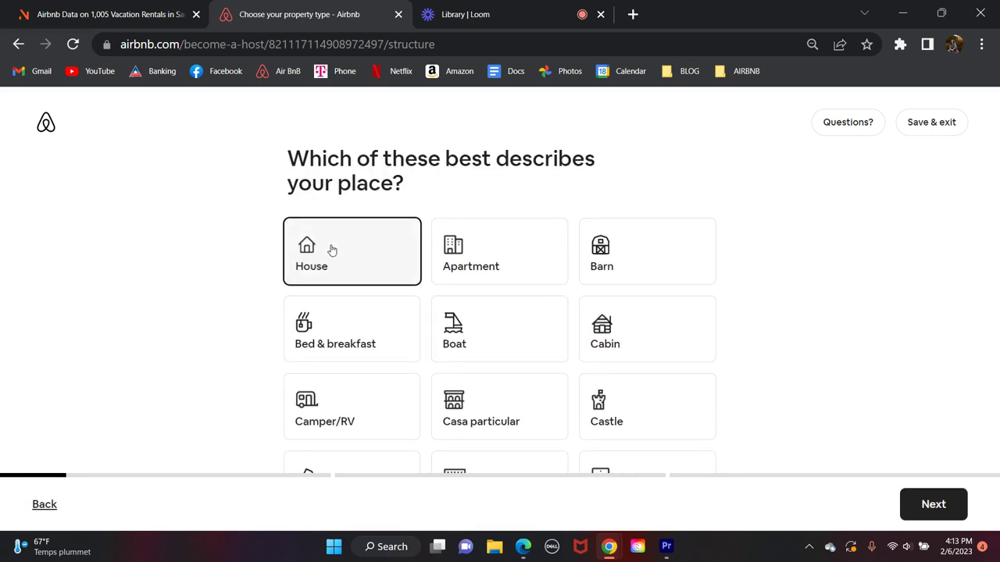
pyautogui.click(906, 504)
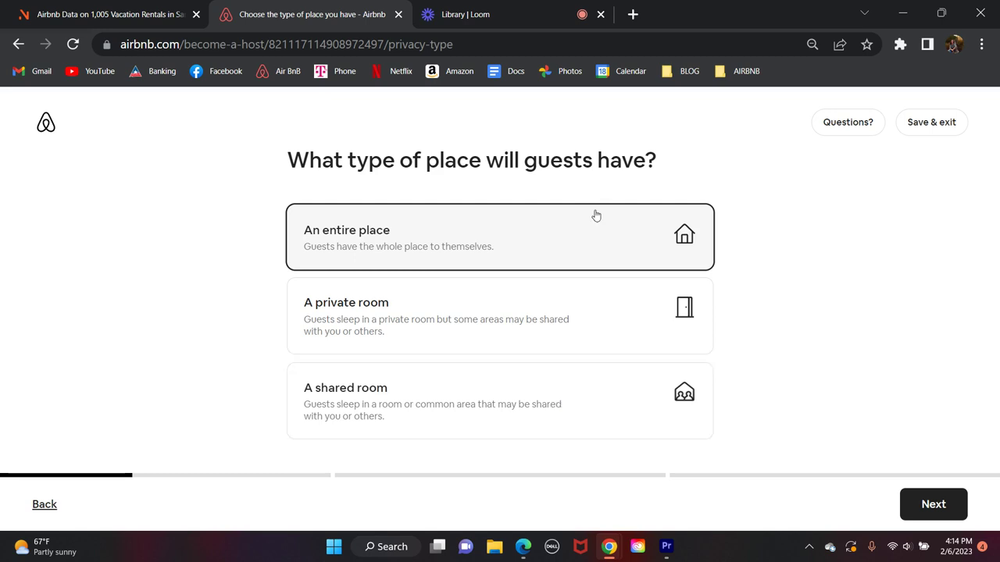
pyautogui.click(933, 504)
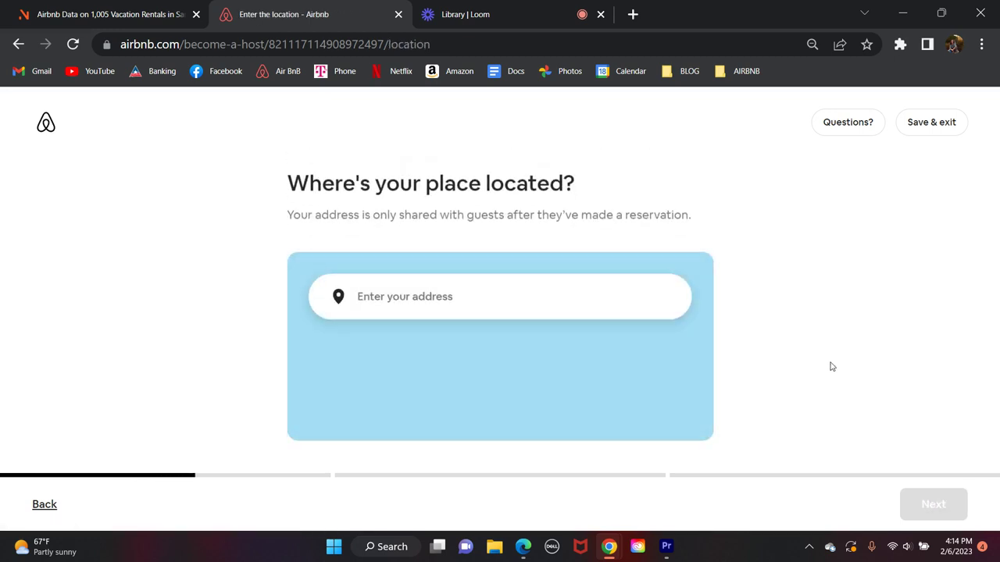
# - Search the listing's location for "Sana Monica", choose the suggested boulevard in Los Angeles and review the address form and location map
pyautogui.click(578, 294)
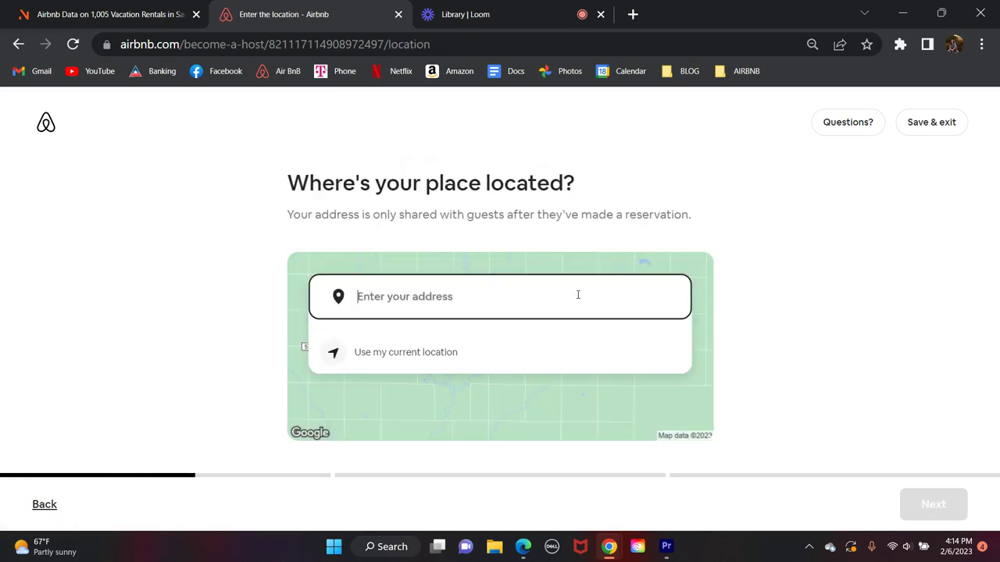
pyautogui.write('Sana Monica')
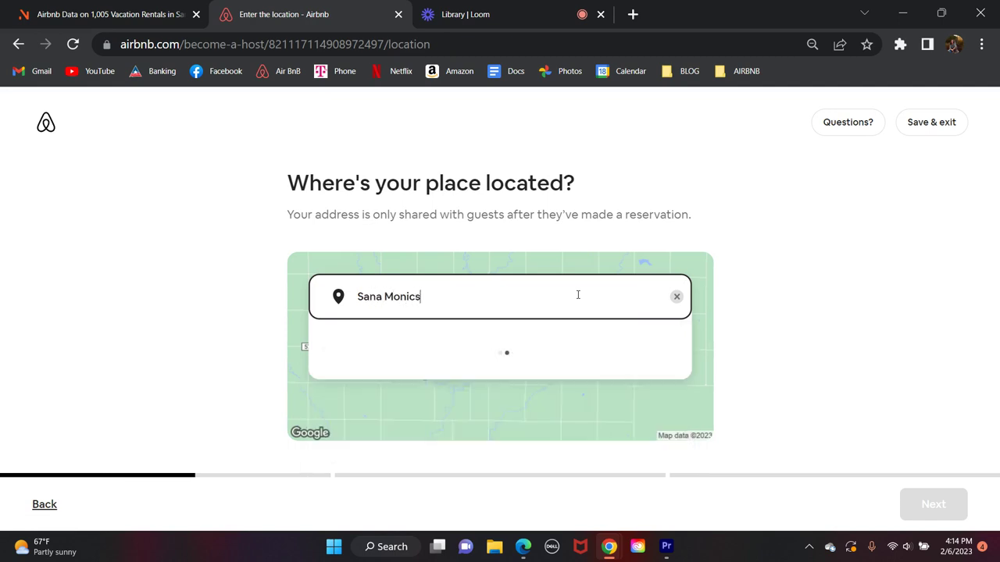
pyautogui.press('BackSpace')
pyautogui.write('a')
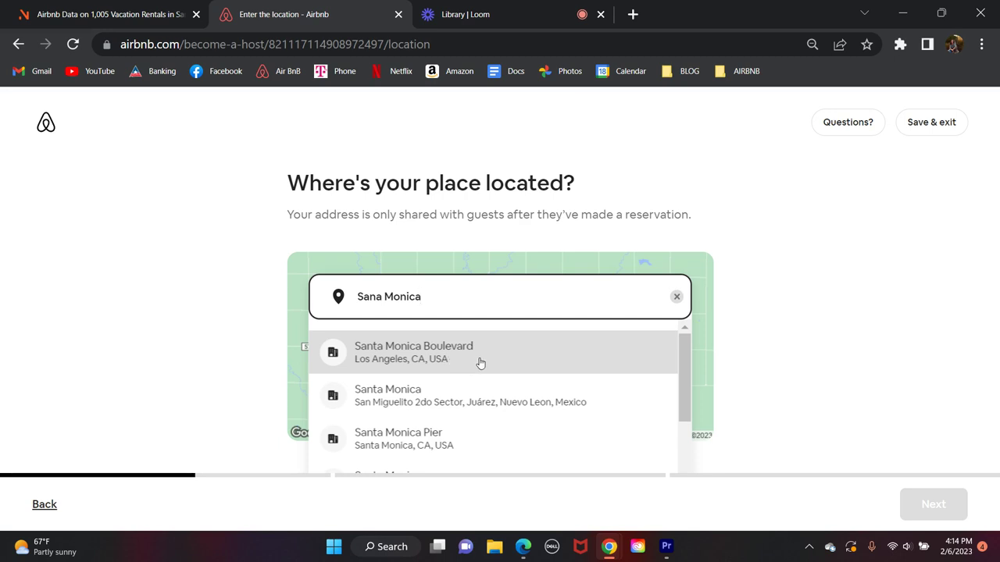
pyautogui.click(477, 362)
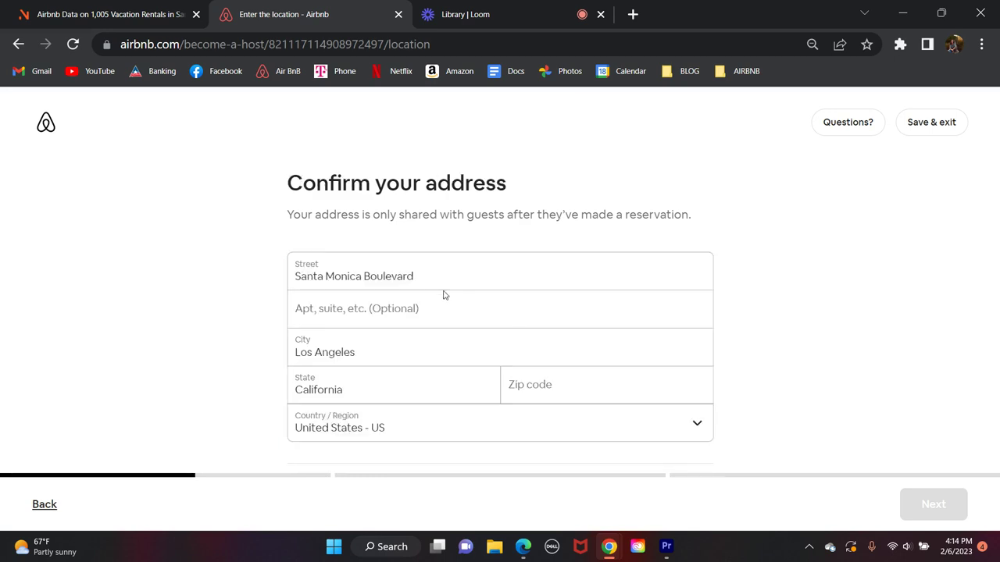
pyautogui.scroll(-2, 443, 292)
pyautogui.scroll(1, 444, 291)
pyautogui.scroll(-2, 444, 290)
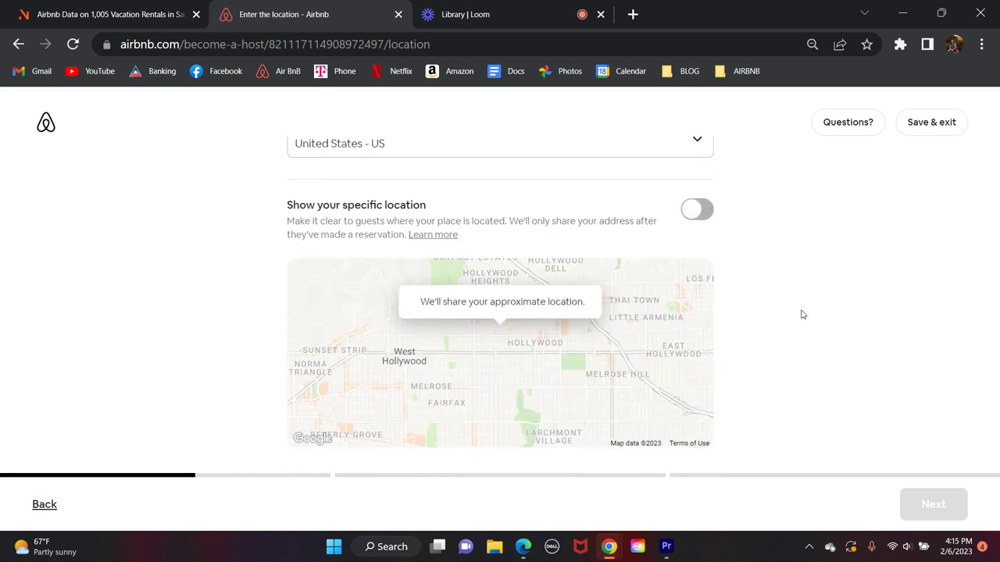
# - Turn on showing the listing's specific location and check the map preview
pyautogui.scroll(3, 732, 339)
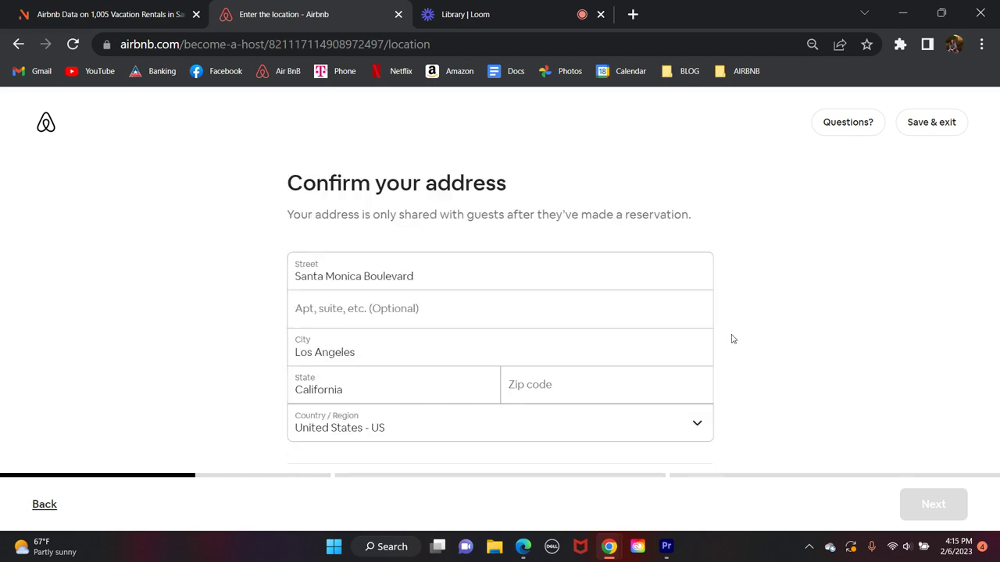
pyautogui.scroll(-1, 708, 397)
pyautogui.click(699, 370)
pyautogui.scroll(-2, 699, 373)
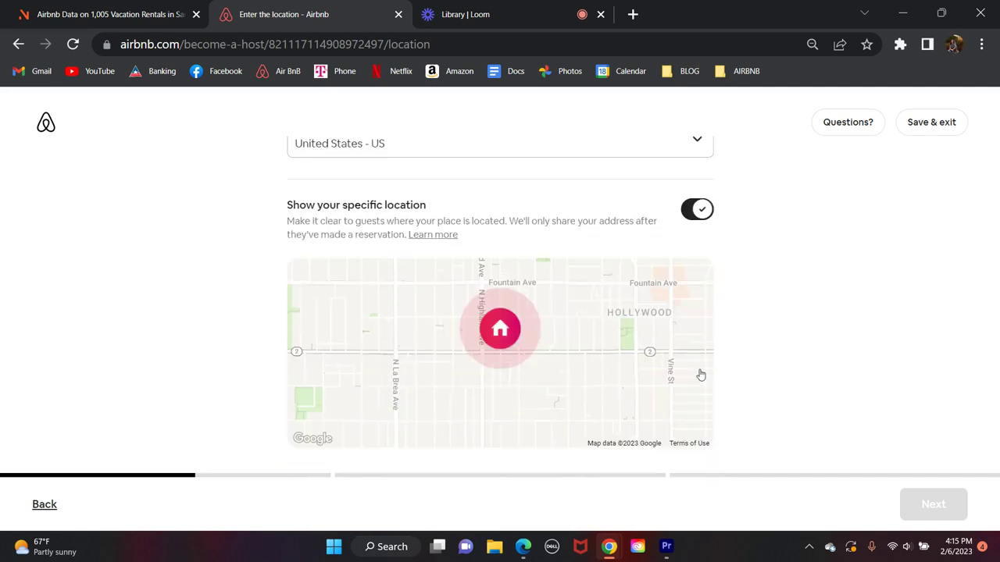
pyautogui.scroll(3, 699, 373)
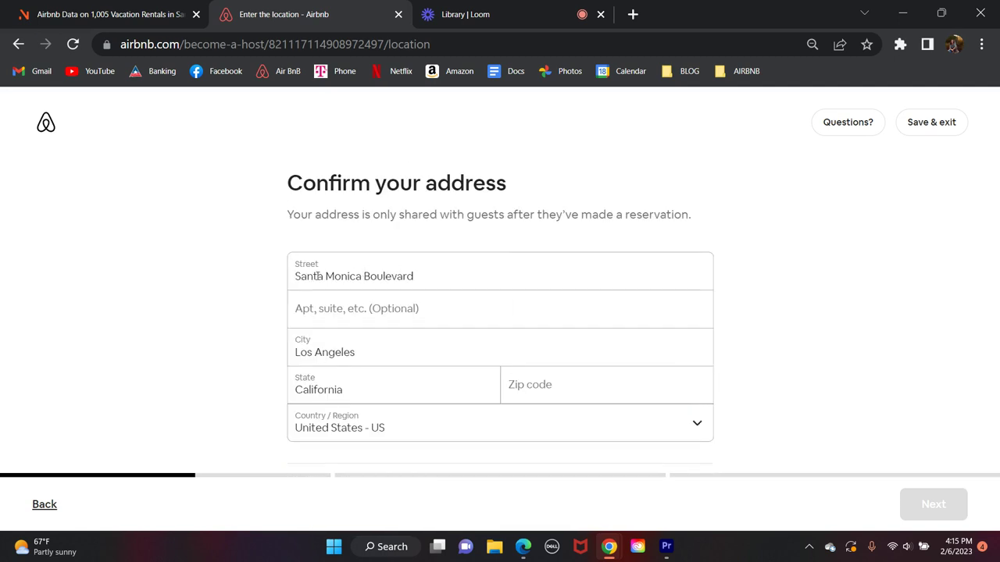
# - Add a house number in front of the street name in the listing's address
pyautogui.click(298, 277)
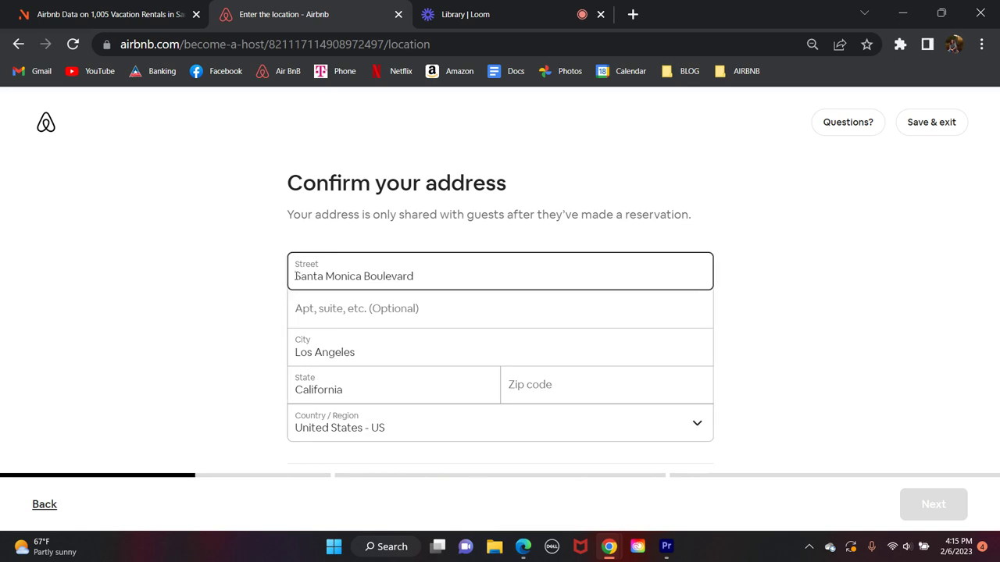
pyautogui.write('1230')
pyautogui.press('BackSpace')
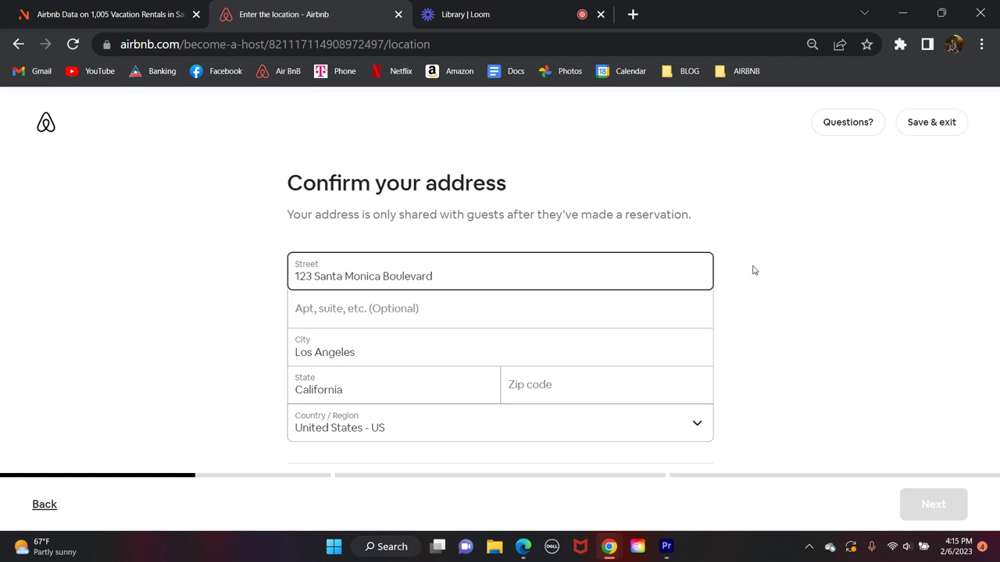
pyautogui.click(831, 276)
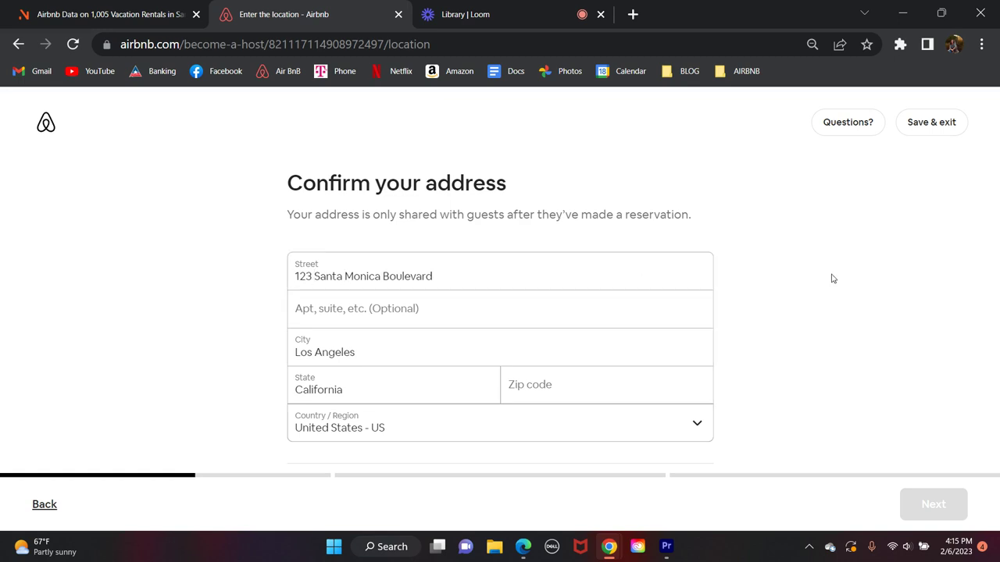
# - Look up the missing zip code by searching the web for "santa monica zip code" in a new browser tab
pyautogui.scroll(-1, 545, 336)
pyautogui.click(543, 317)
pyautogui.click(545, 344)
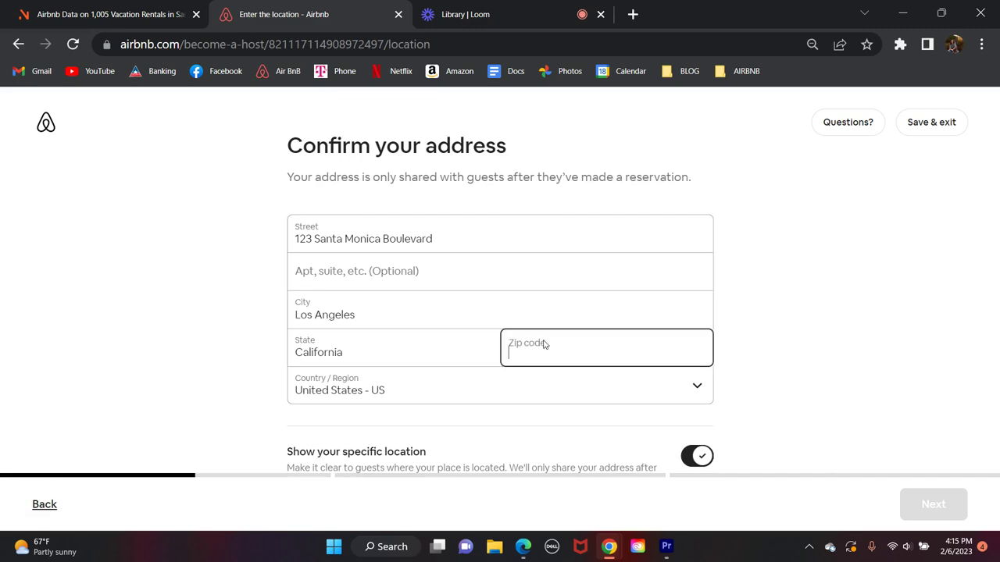
pyautogui.click(746, 341)
pyautogui.click(632, 14)
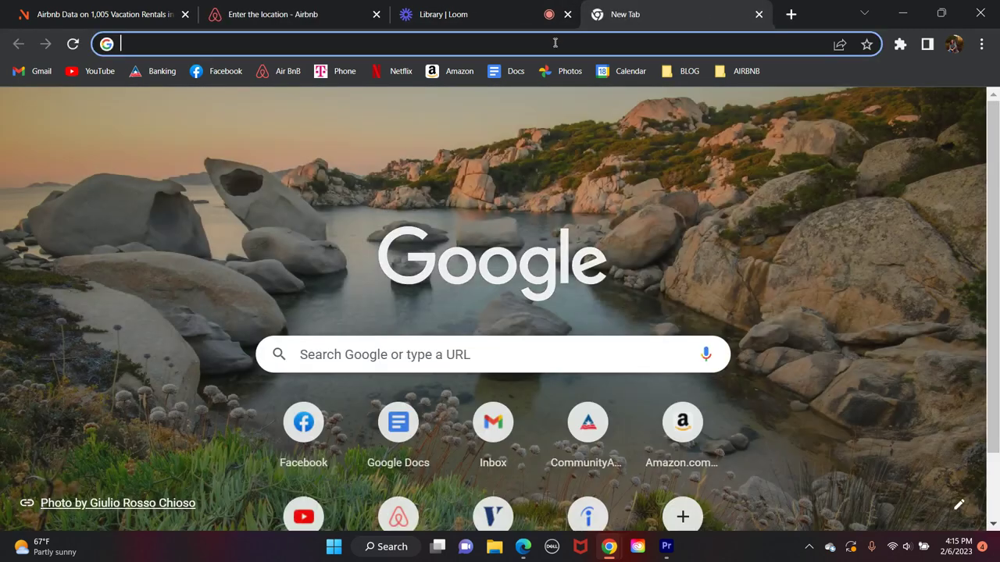
pyautogui.click(554, 43)
pyautogui.write('santa monica zip code')
pyautogui.press('Return')
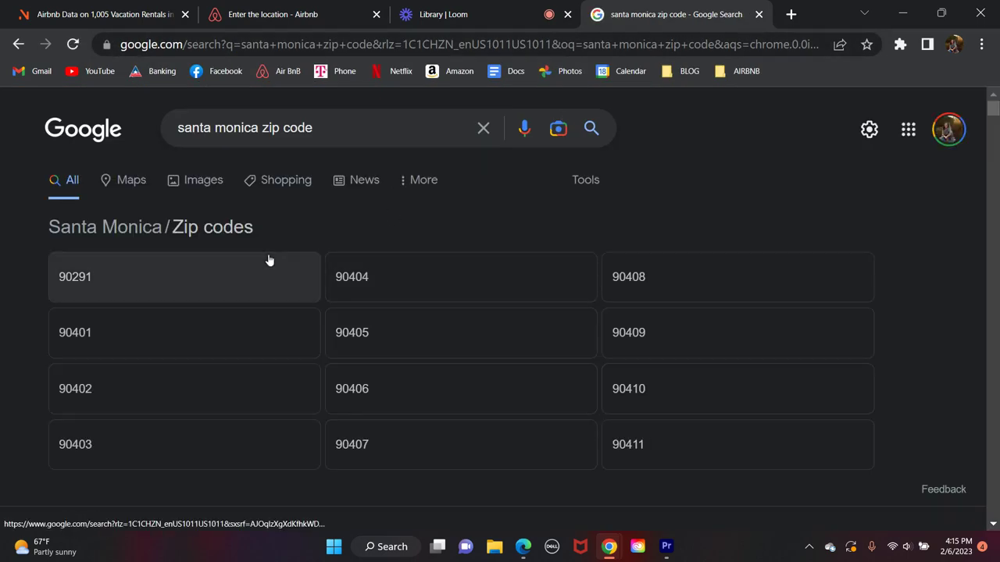
# - Return to the Airbnb address form and fill in the zip code with the first one found for Santa Monica
pyautogui.click(500, 16)
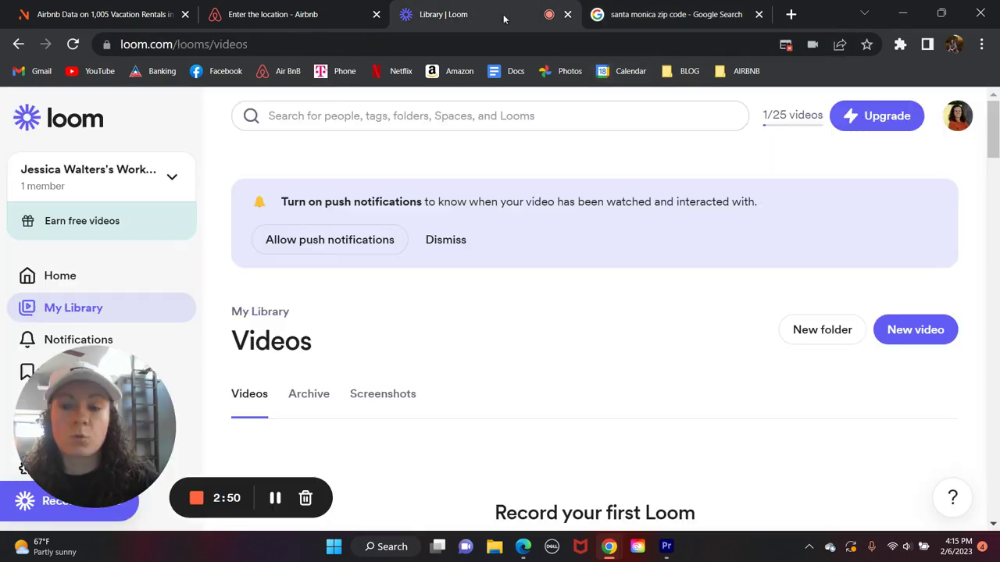
pyautogui.click(291, 18)
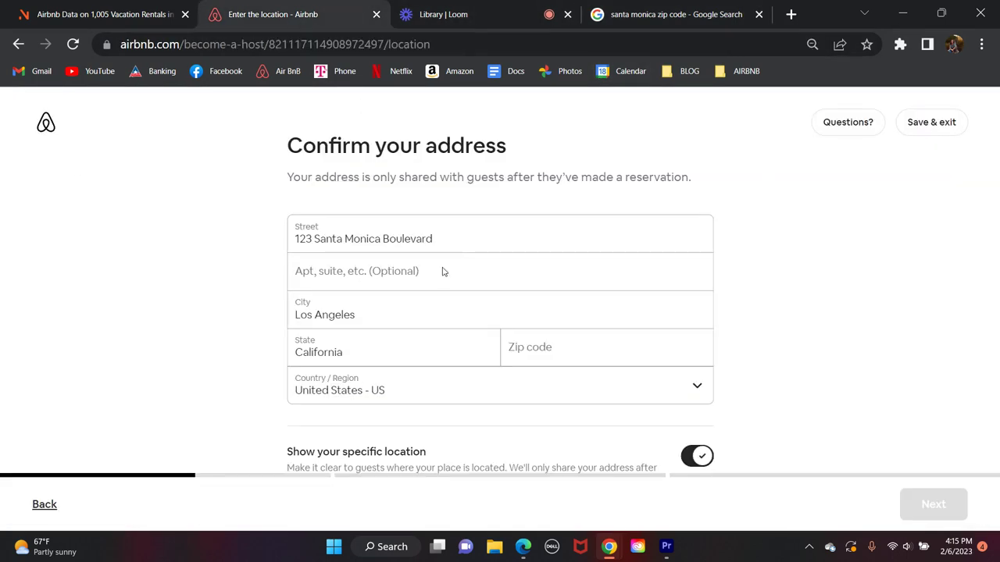
pyautogui.click(549, 347)
pyautogui.write('90291')
pyautogui.click(824, 412)
pyautogui.scroll(-2, 738, 374)
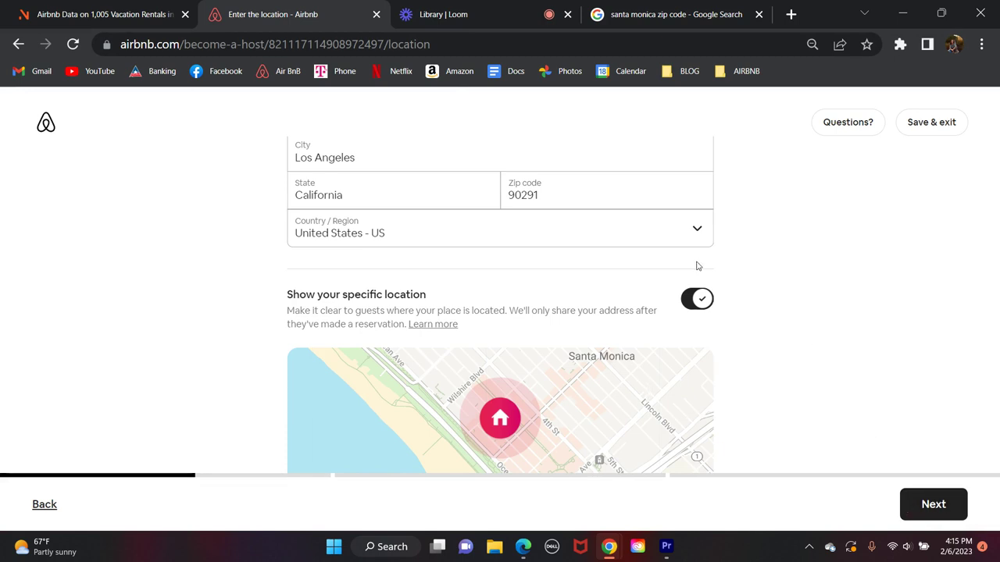
# - Compare the approximate and specific location previews by switching the specific location setting off and on again
pyautogui.scroll(-1, 746, 288)
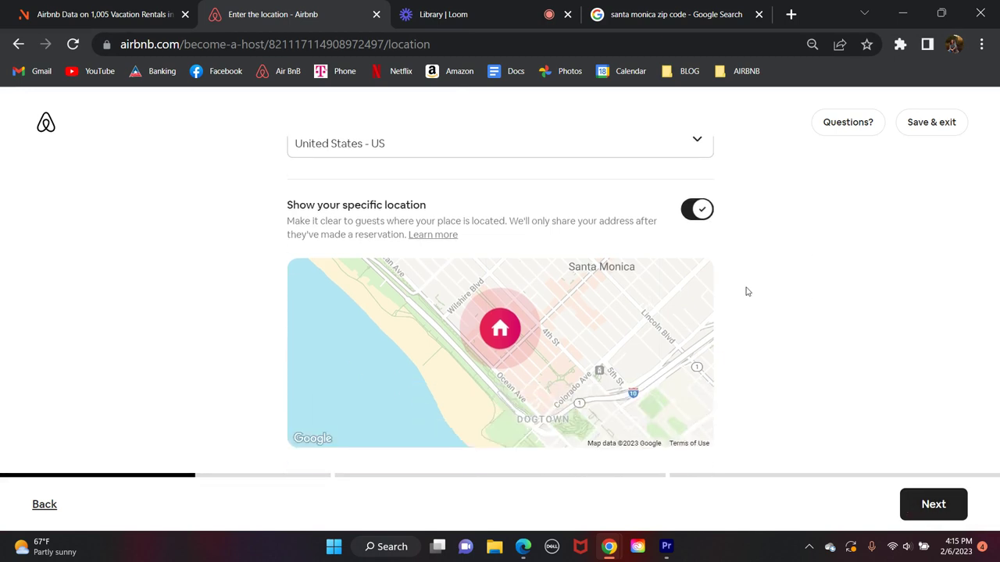
pyautogui.click(697, 210)
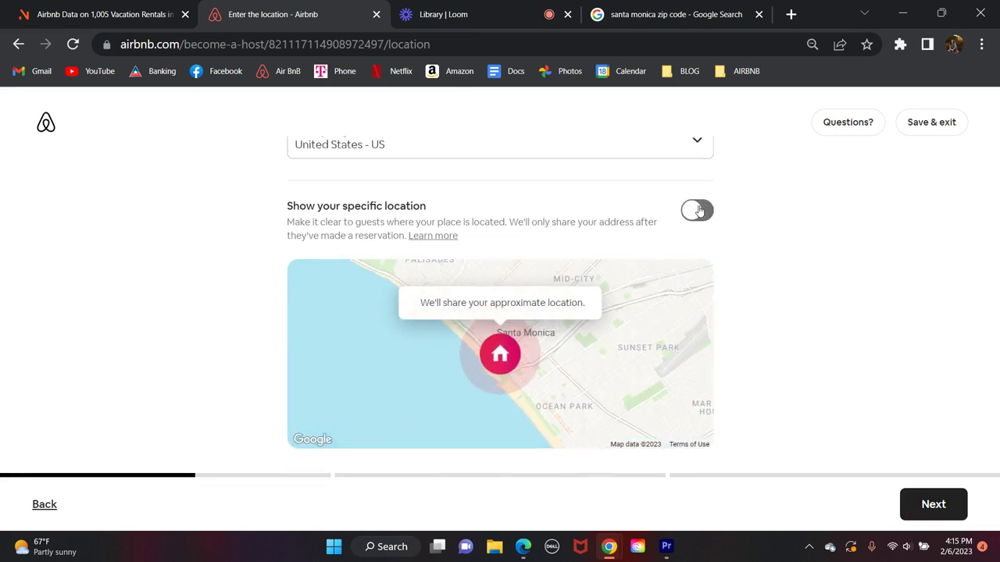
pyautogui.click(698, 210)
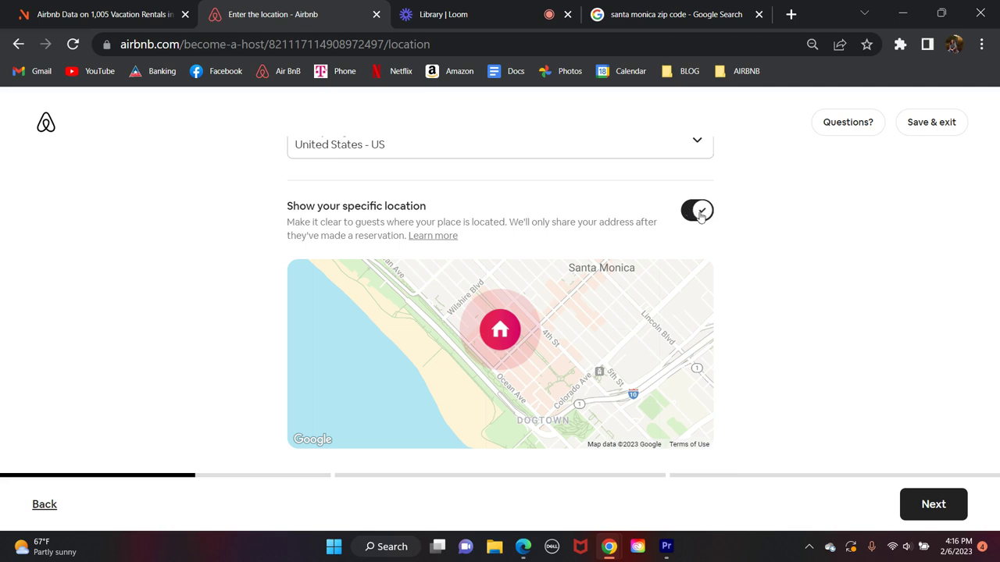
pyautogui.click(697, 212)
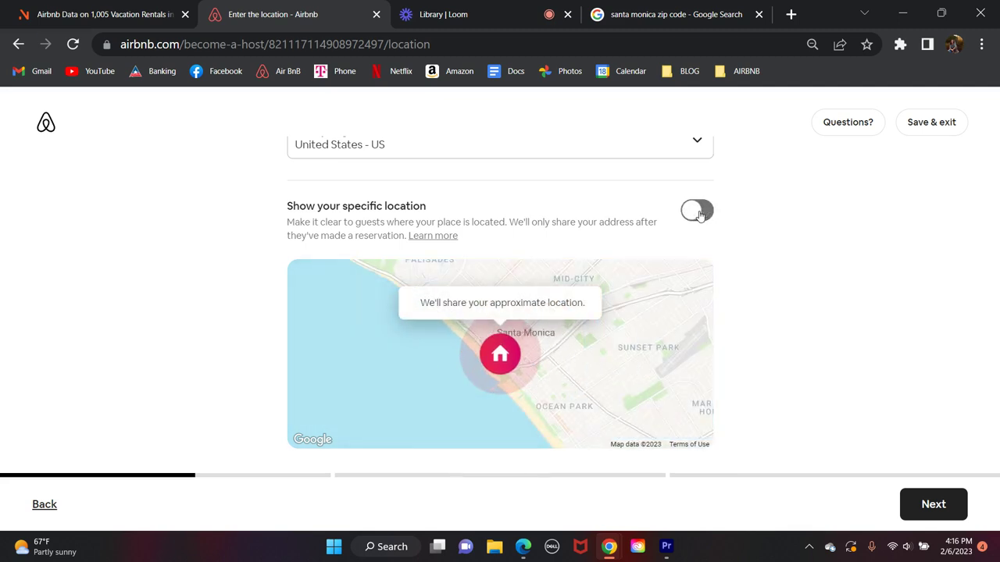
pyautogui.click(698, 212)
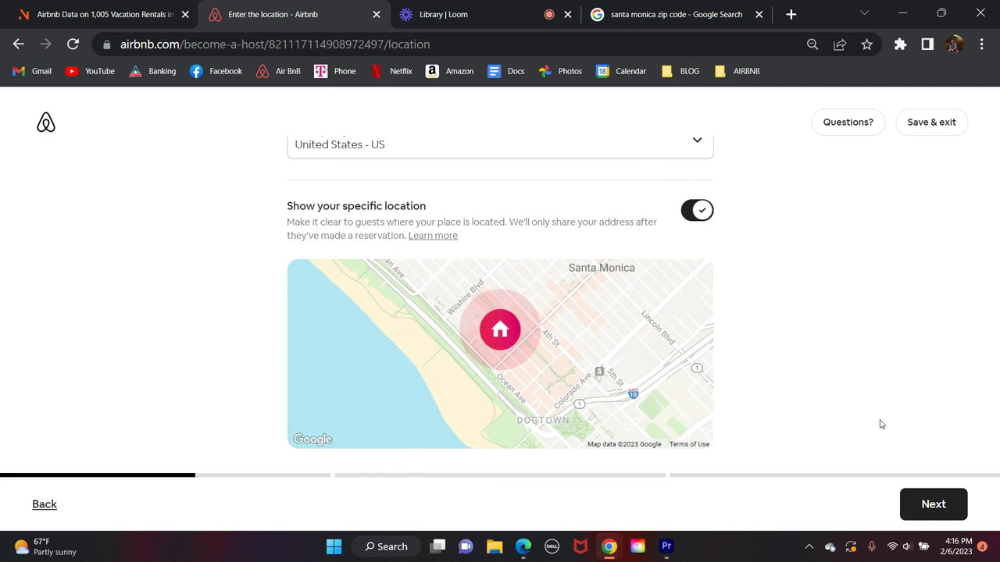
# - Accept the address and the suggested map pin position and continue to the basics of the place
pyautogui.click(944, 503)
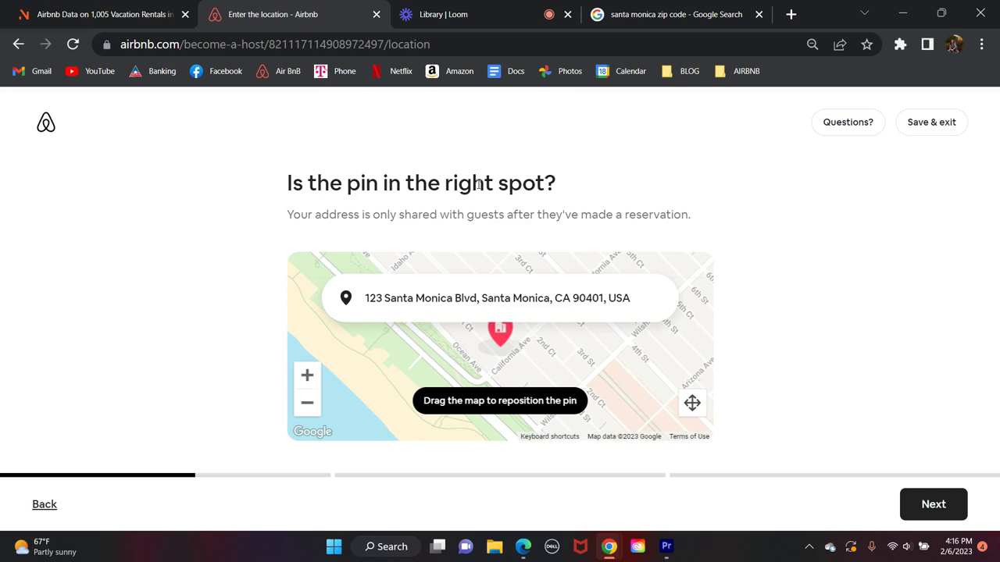
pyautogui.click(928, 503)
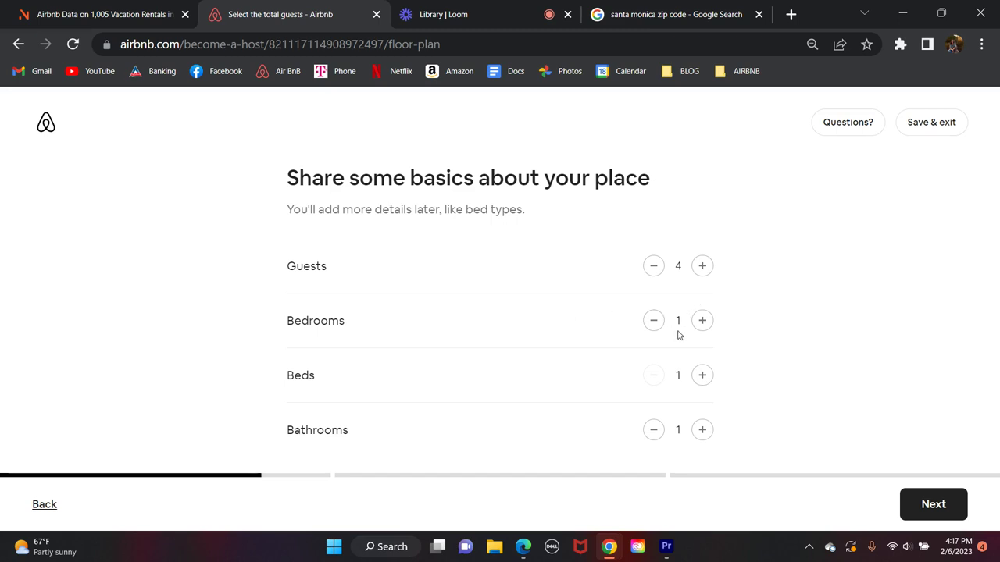
# - Increase the numbers of bedrooms and beds for the place and continue to the Step 2 introduction
pyautogui.click(702, 320)
pyautogui.click(702, 320)
pyautogui.click(702, 375)
pyautogui.click(702, 375)
pyautogui.click(654, 377)
pyautogui.click(934, 503)
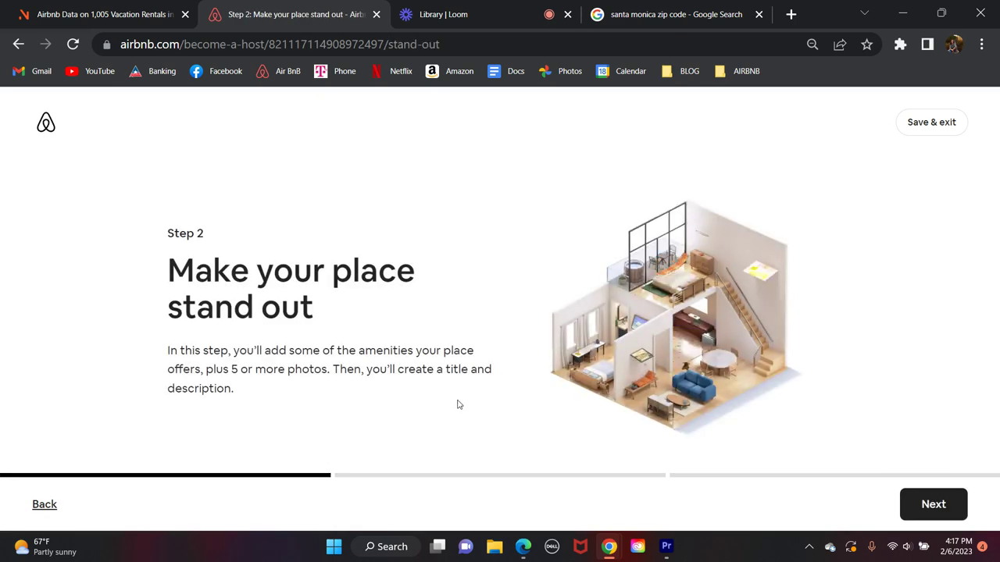
# - Proceed to the amenities question and select Wifi, Pool and Smoke alarm for the listing
pyautogui.click(933, 504)
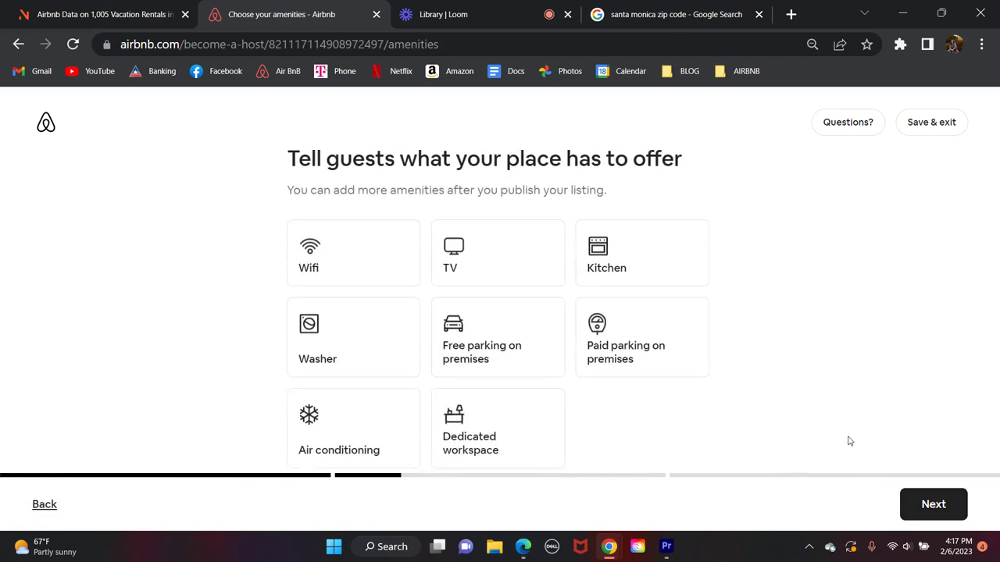
pyautogui.scroll(-2, 748, 429)
pyautogui.scroll(2, 594, 391)
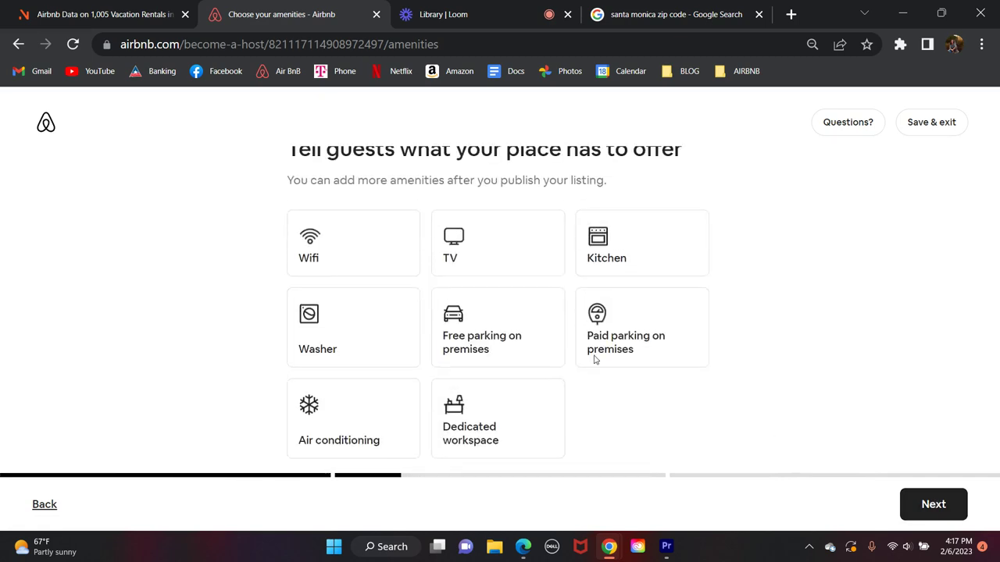
pyautogui.click(330, 259)
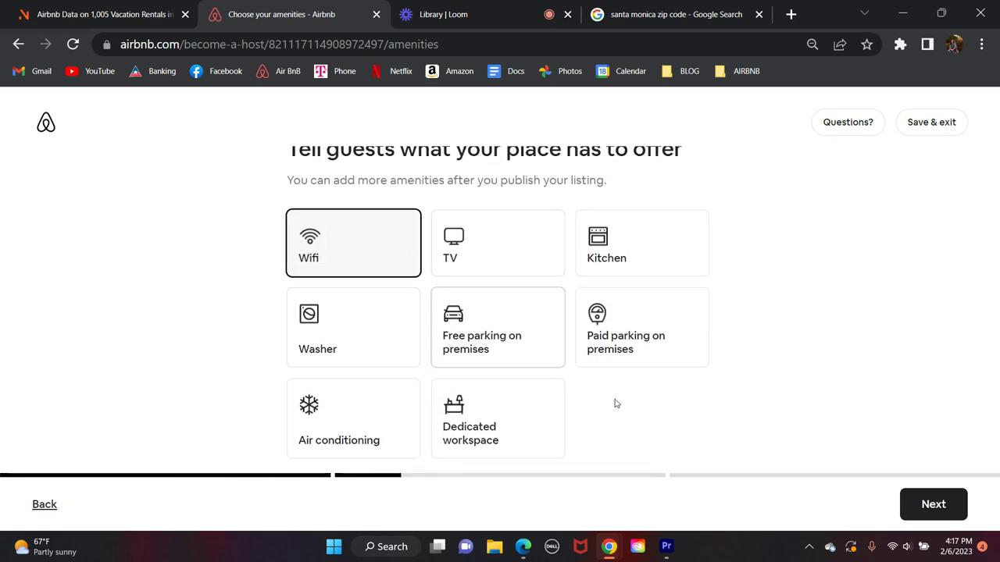
pyautogui.scroll(-4, 599, 421)
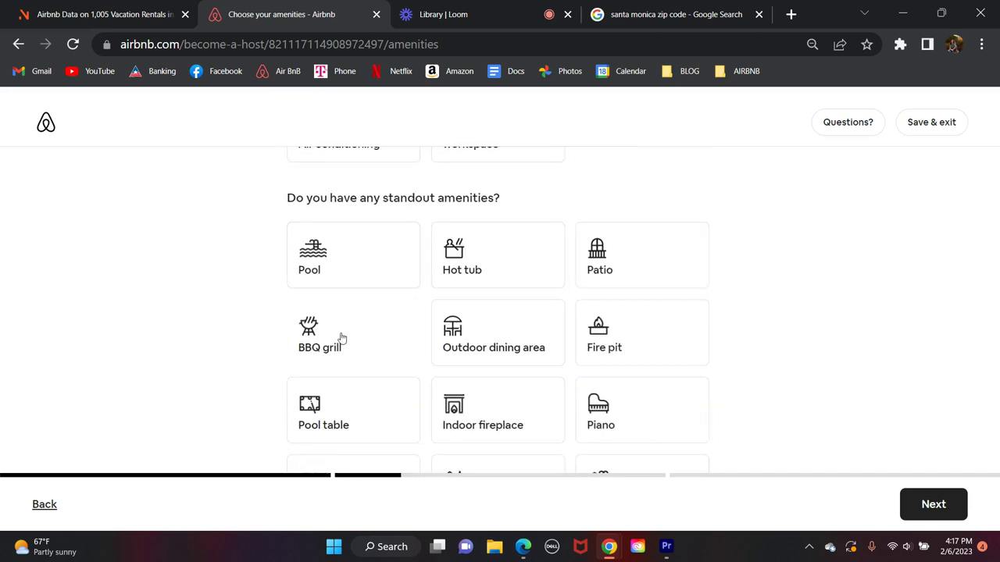
pyautogui.click(369, 279)
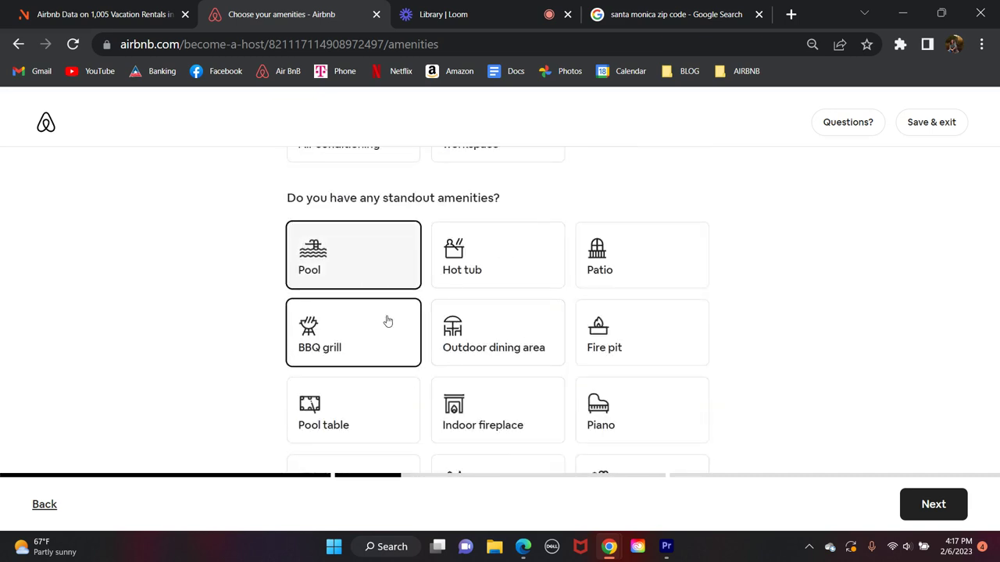
pyautogui.scroll(-5, 742, 301)
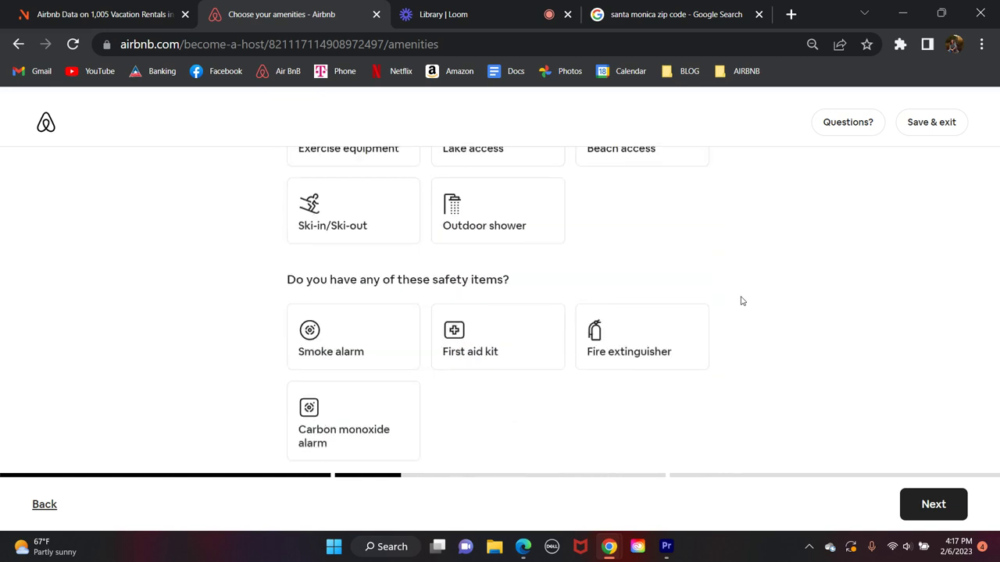
pyautogui.click(375, 344)
pyautogui.scroll(-1, 378, 344)
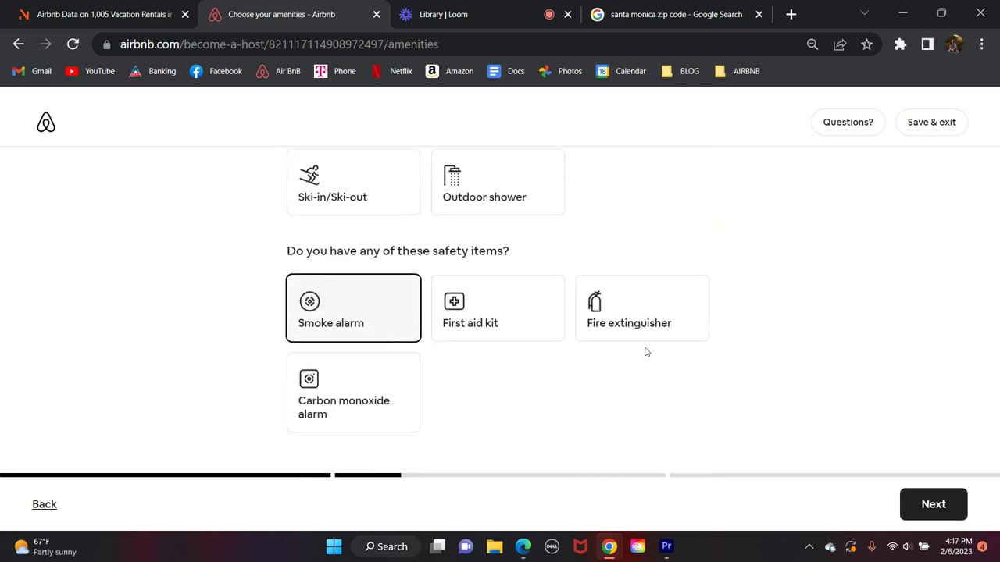
# - Review the amenity, standout and safety choices and continue to adding photos of the house
pyautogui.scroll(3, 645, 351)
pyautogui.scroll(4, 573, 330)
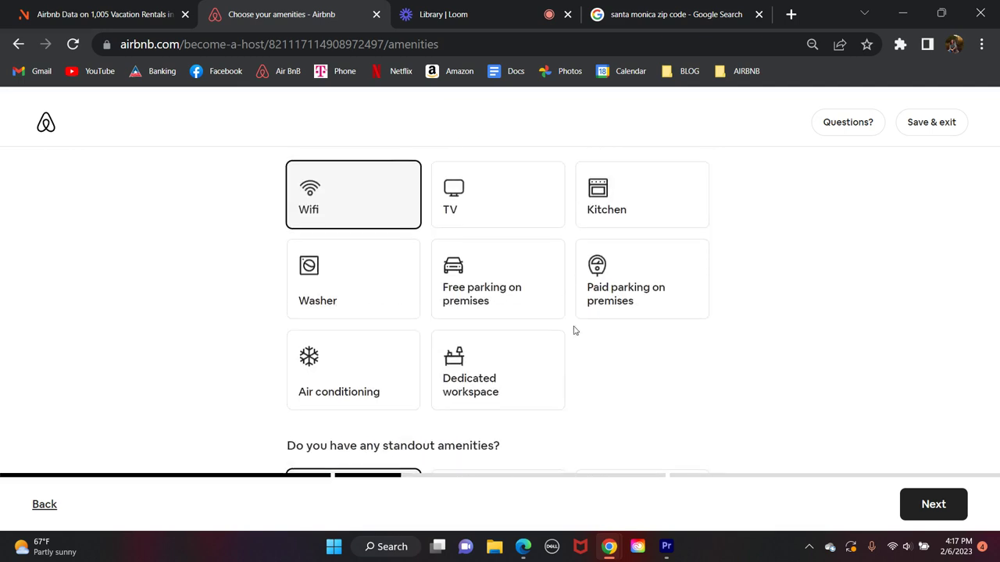
pyautogui.scroll(-7, 617, 301)
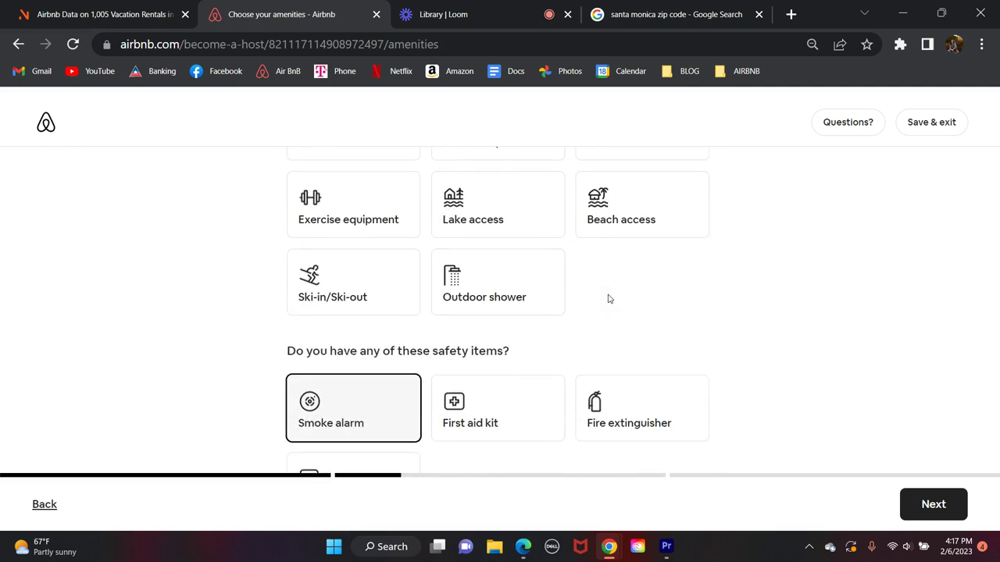
pyautogui.click(937, 508)
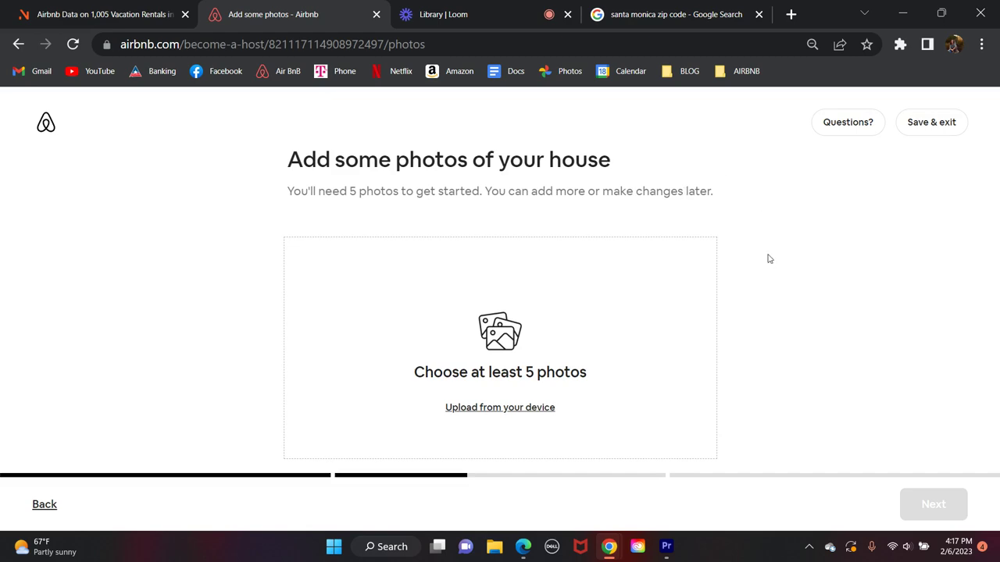
# - Upload the aerial house photo Photo_6553742_DJI_142 from the Desktop folder as the listing's first photo
pyautogui.click(518, 410)
pyautogui.scroll(-5, 435, 338)
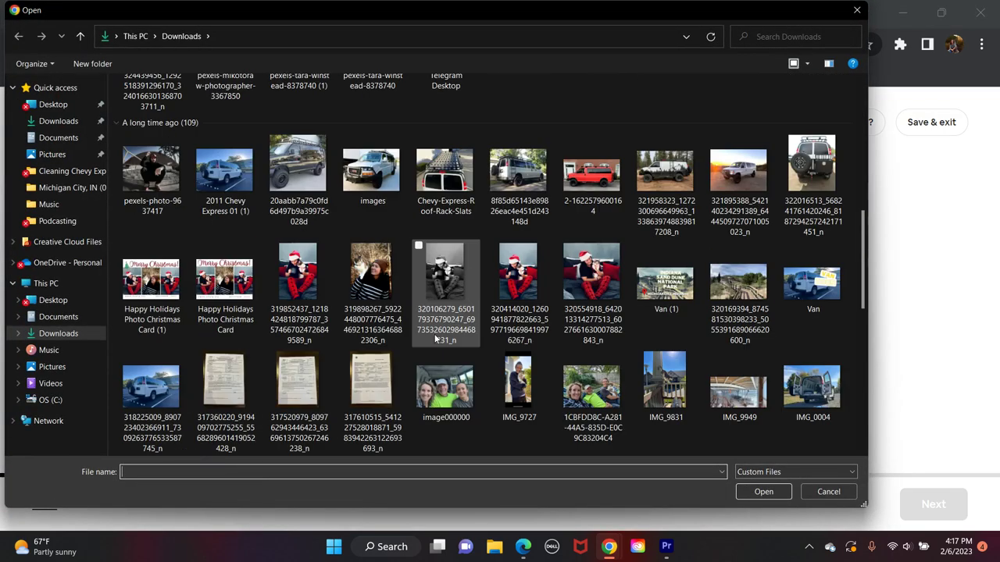
pyautogui.scroll(-10, 436, 337)
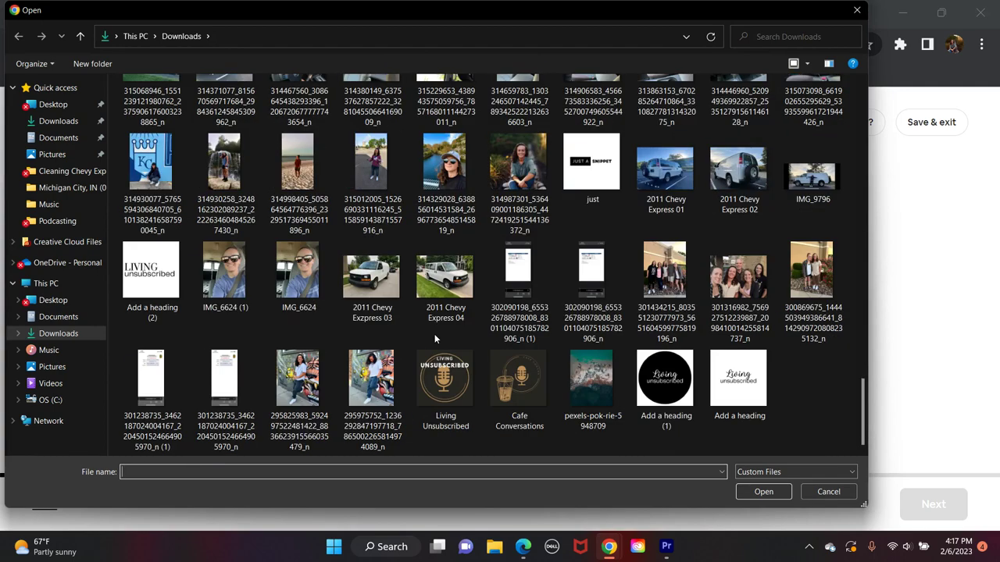
pyautogui.scroll(15, 477, 399)
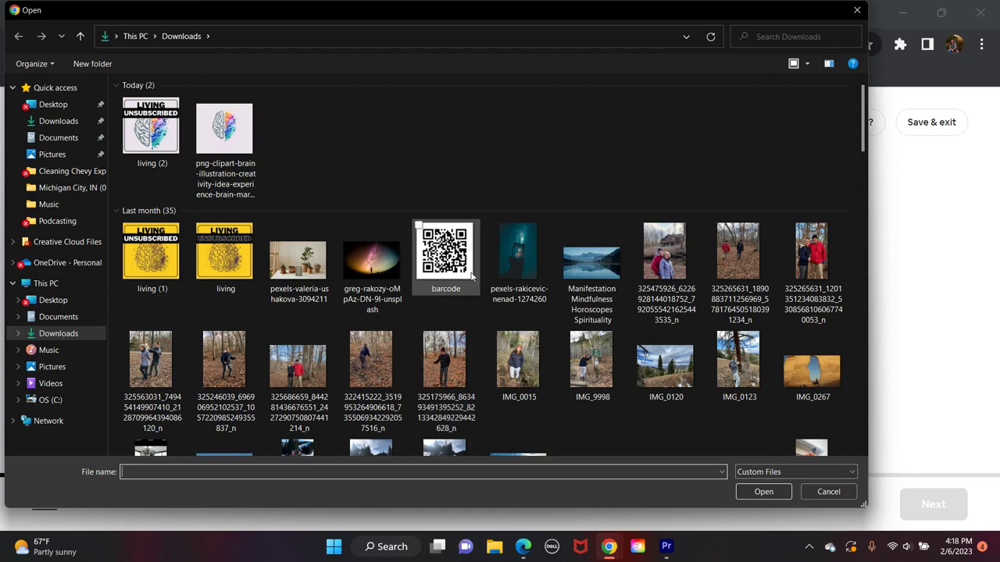
pyautogui.scroll(-5, 613, 232)
pyautogui.scroll(-10, 613, 232)
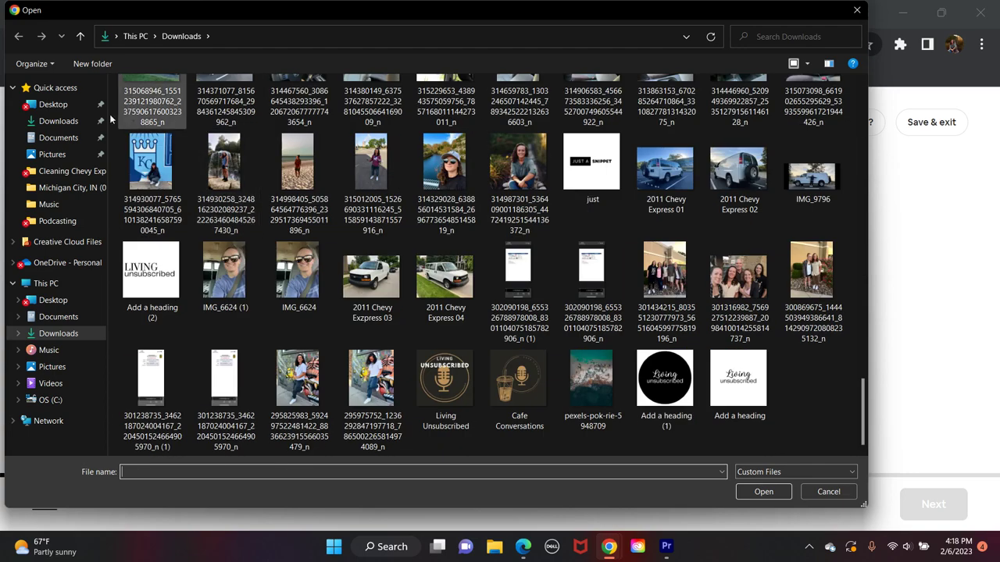
pyautogui.click(72, 109)
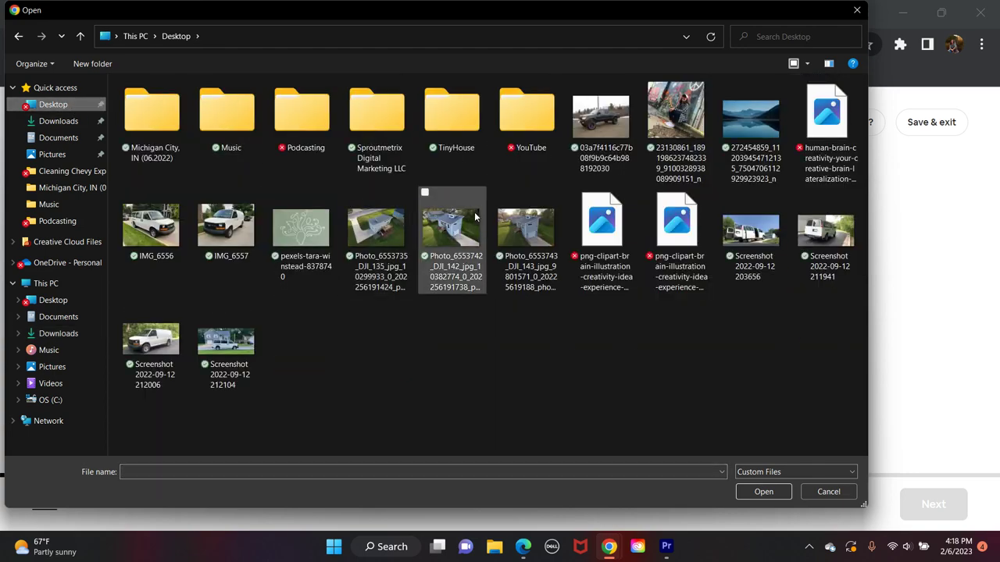
pyautogui.doubleClick(449, 230)
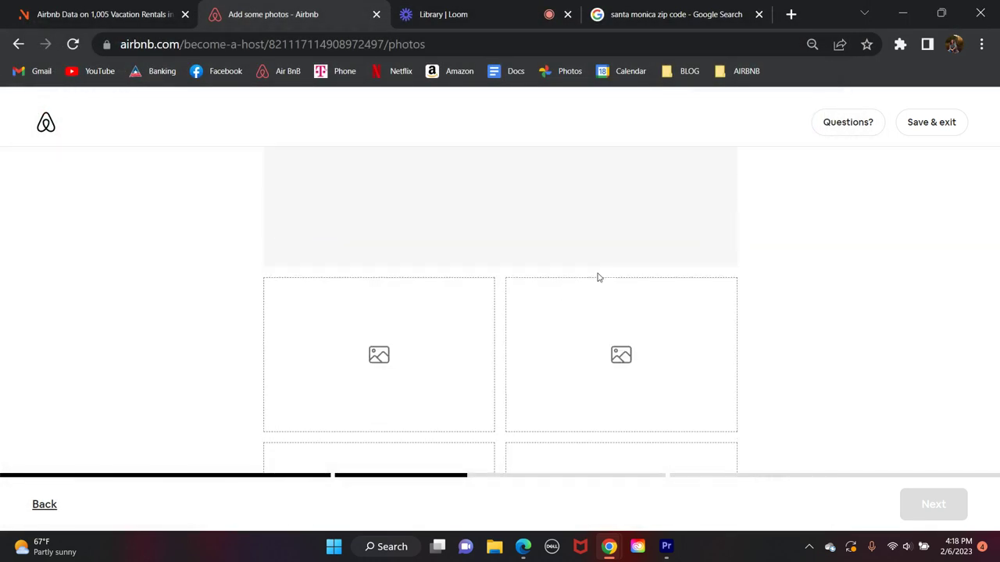
# - Add the two aerial house photos Photo_6553735_DJI_135 and Photo_6553743_DJI_143 from the Desktop folder to the listing
pyautogui.click(691, 176)
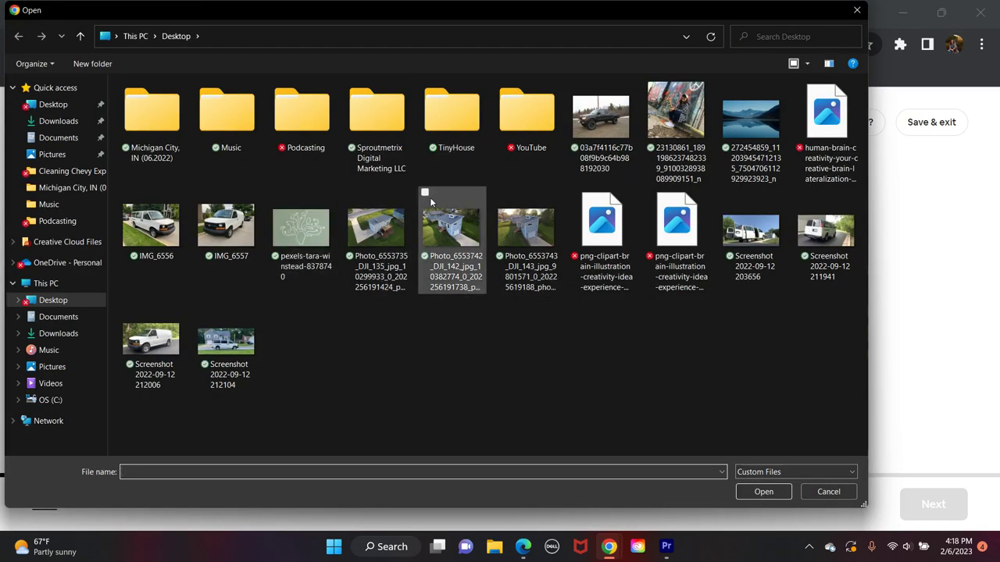
pyautogui.click(500, 192)
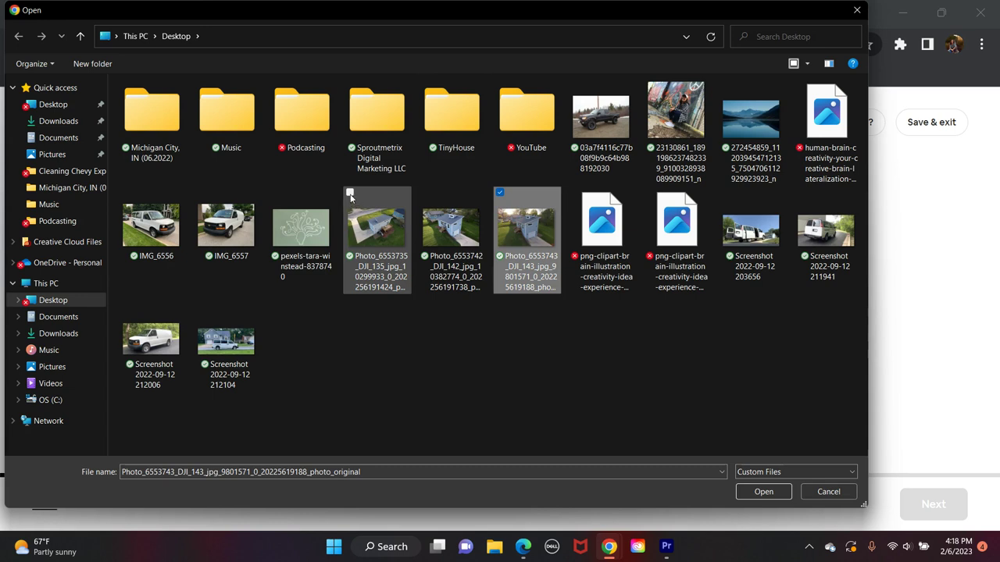
pyautogui.click(349, 194)
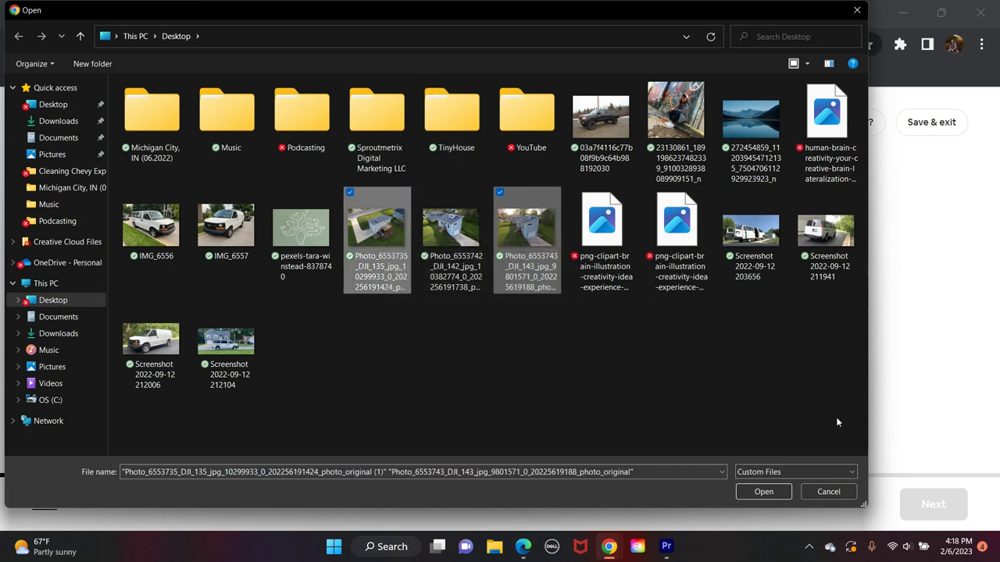
pyautogui.click(763, 492)
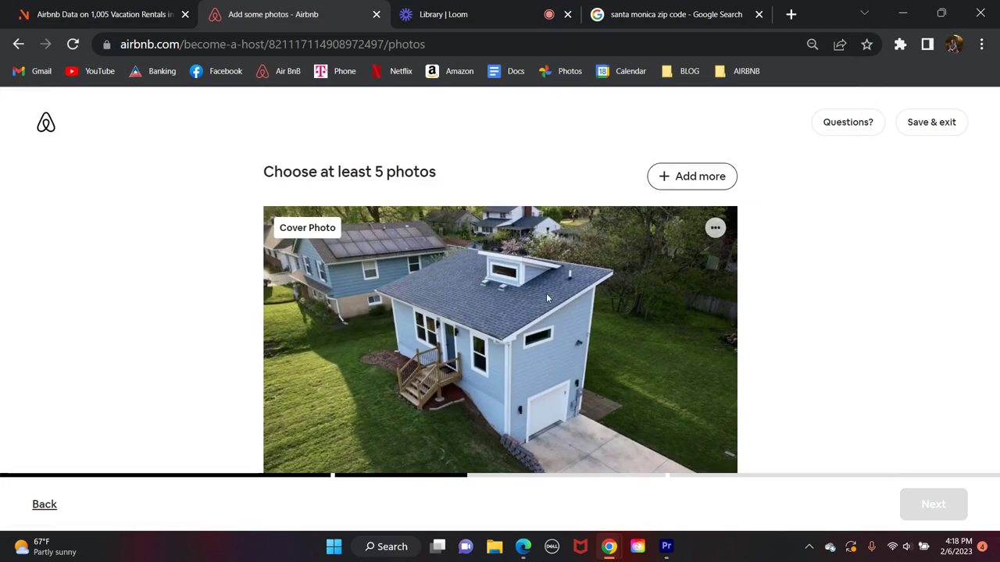
# - Add three interior photos from the TinyHouse folder: the red bathroom and the two neighbouring living room shots
pyautogui.click(692, 178)
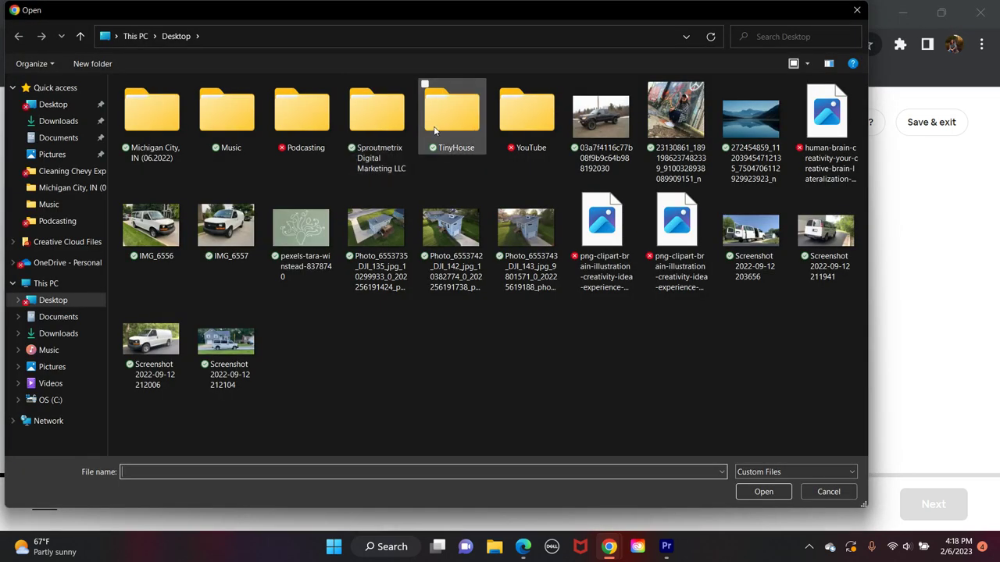
pyautogui.doubleClick(435, 125)
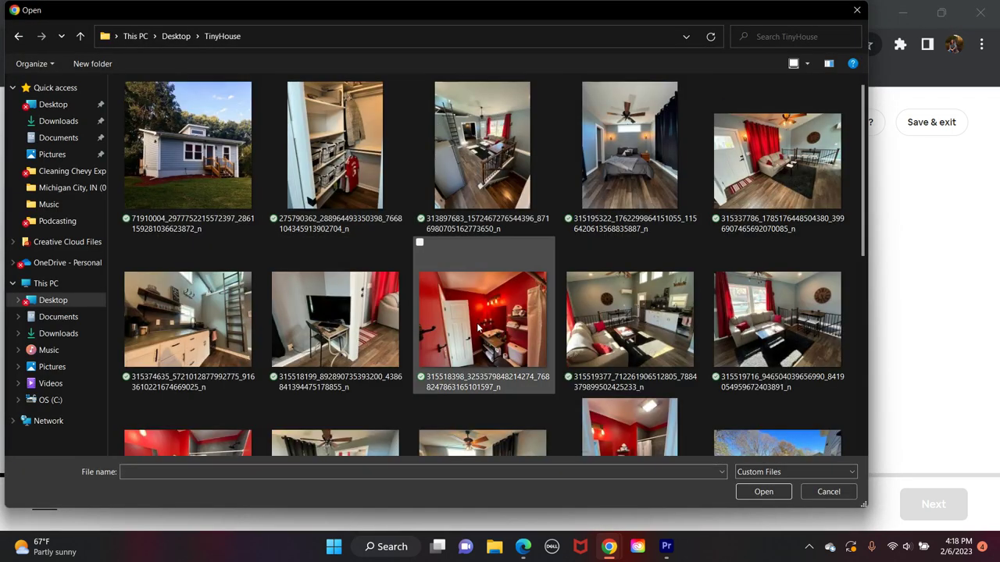
pyautogui.click(419, 243)
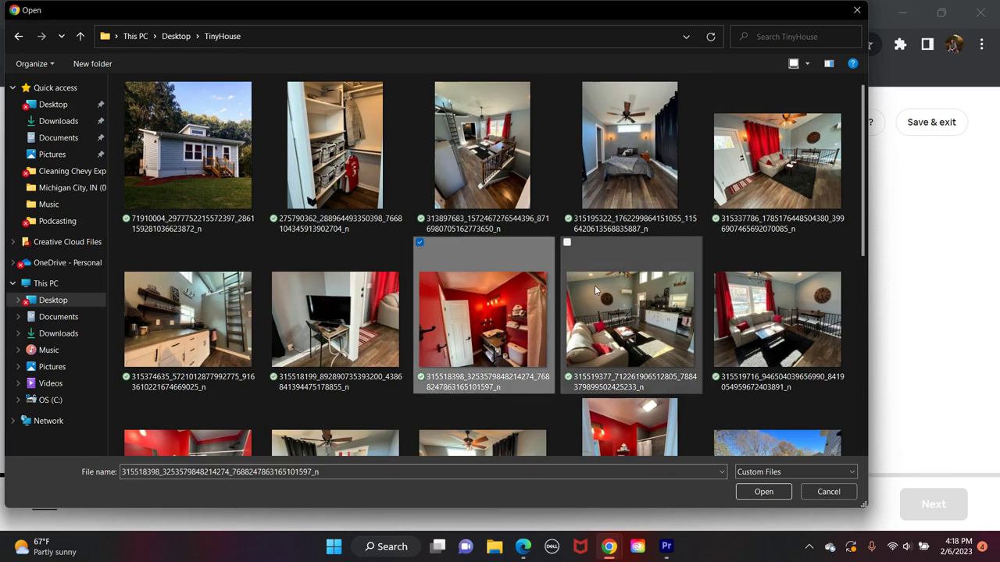
pyautogui.click(567, 243)
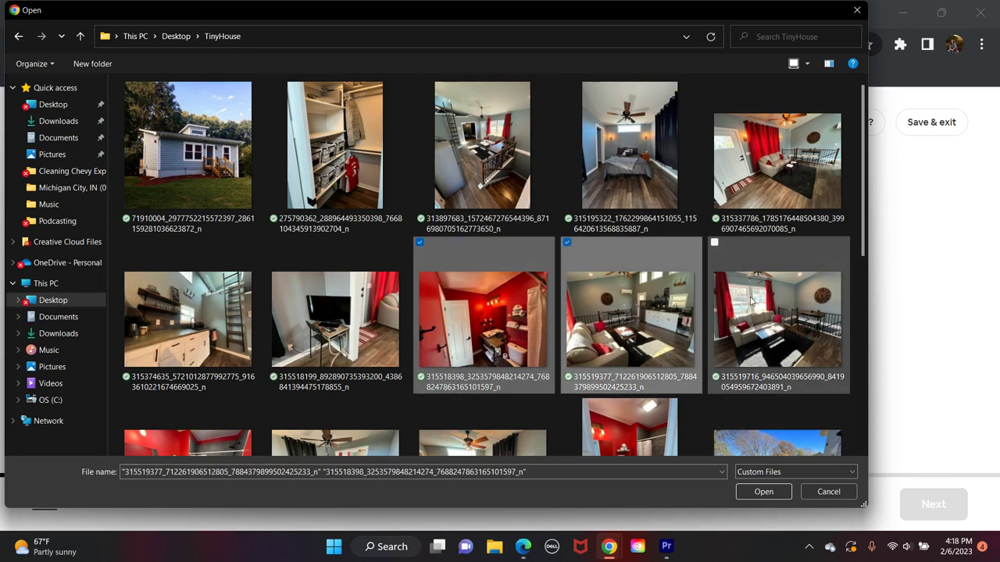
pyautogui.click(714, 243)
pyautogui.click(773, 492)
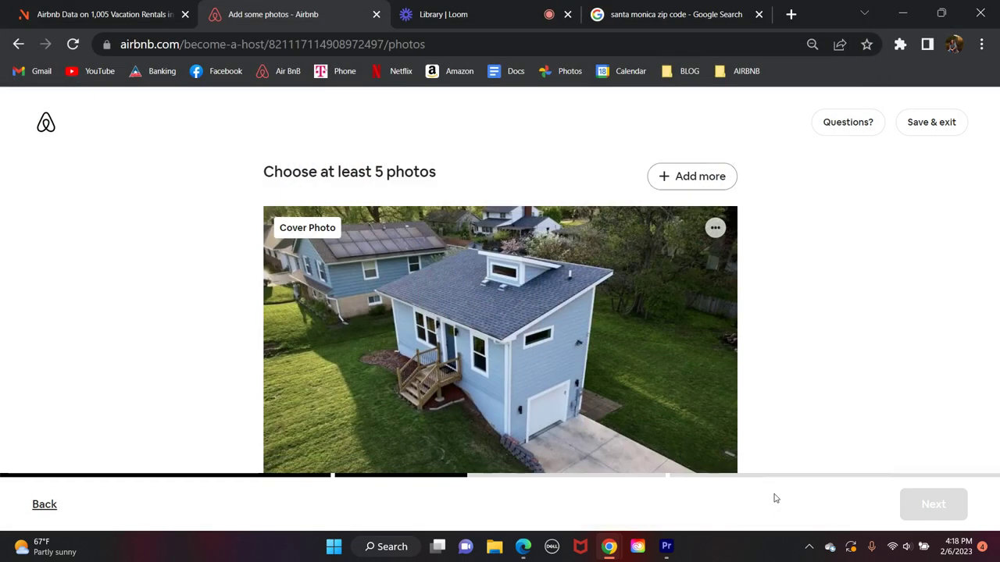
# - Review the uploaded photos and continue to the house title
pyautogui.scroll(-3, 770, 268)
pyautogui.scroll(3, 770, 270)
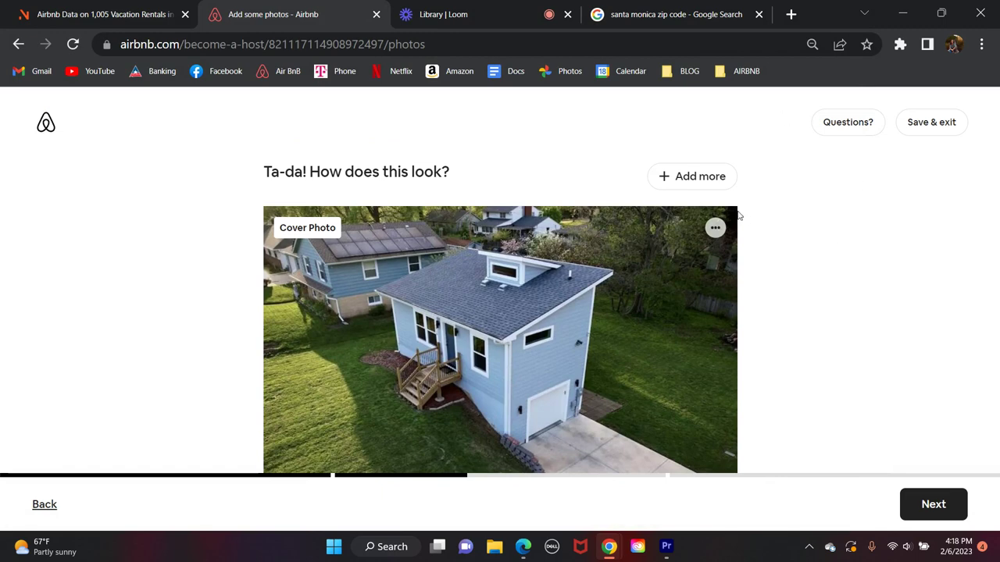
pyautogui.scroll(-3, 763, 236)
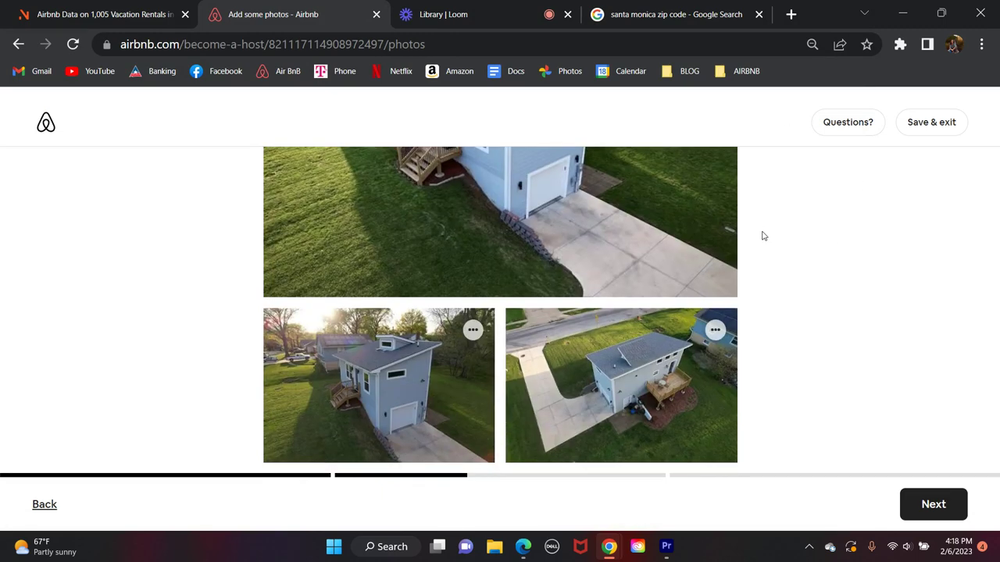
pyautogui.click(930, 503)
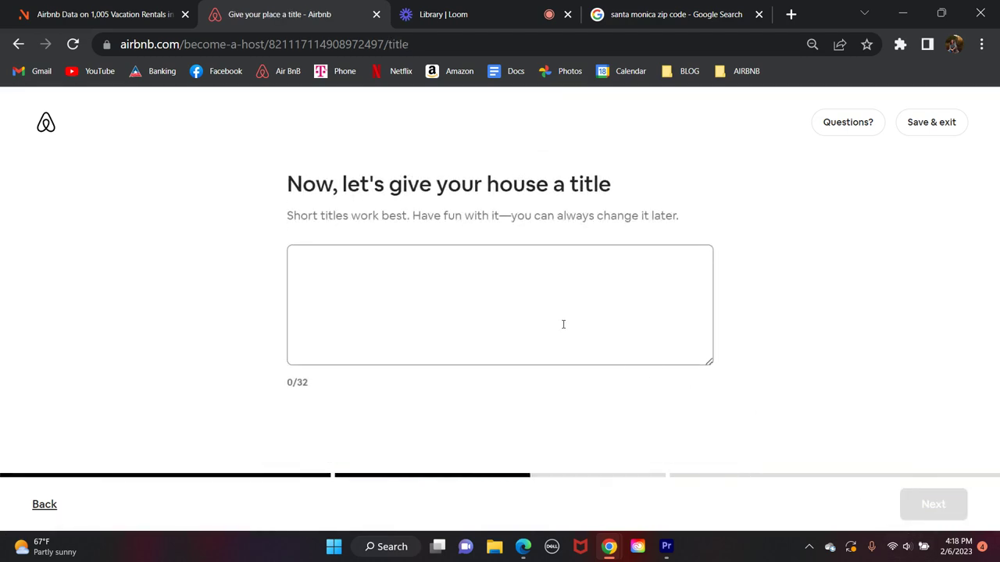
# - Enter "Next to Stadiums!!" as the house title
pyautogui.click(561, 320)
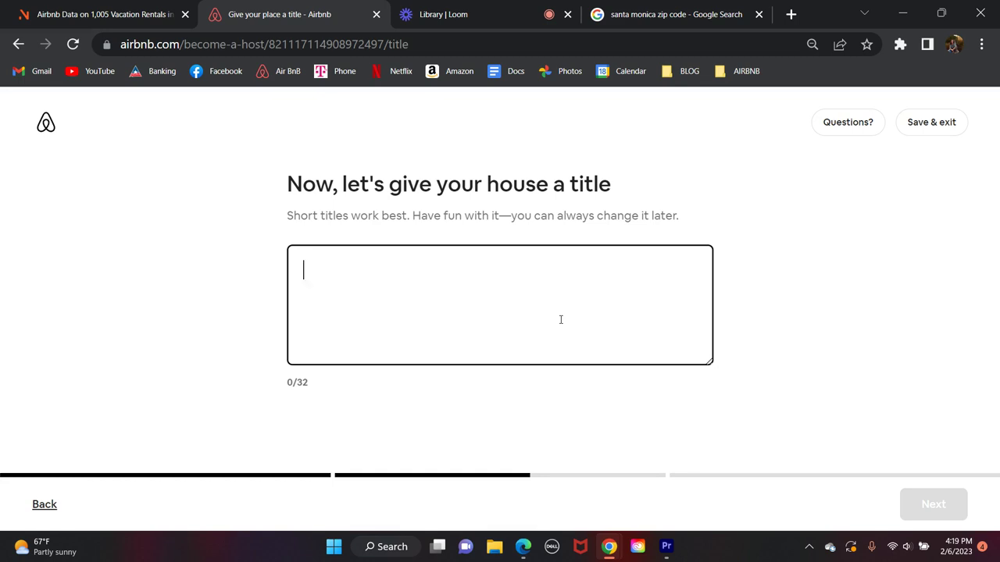
pyautogui.write('Next t o')
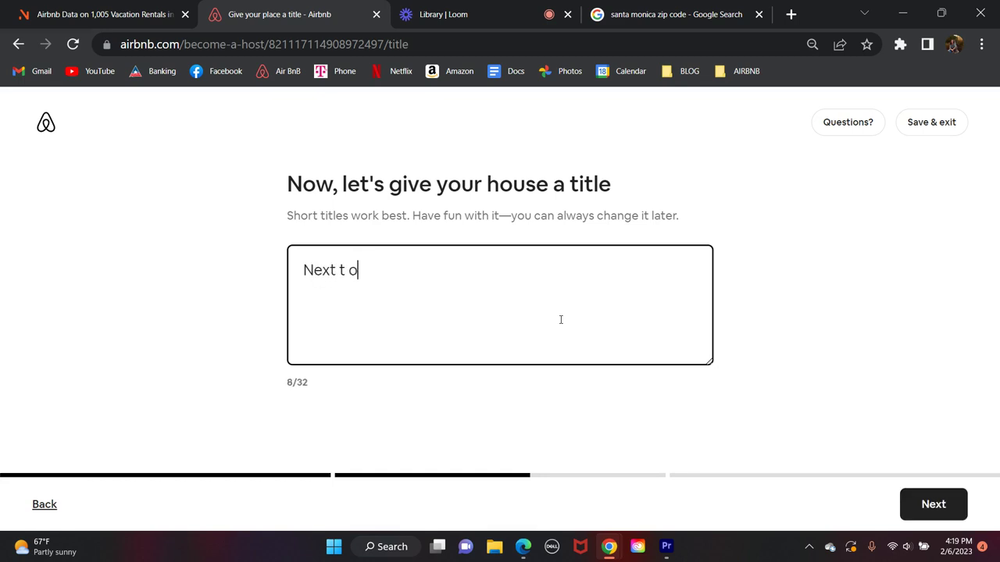
pyautogui.write('Stadium')
pyautogui.press('BackSpace')
pyautogui.press('BackSpace')
pyautogui.press('BackSpace')
pyautogui.press('BackSpace')
pyautogui.press('BackSpace')
pyautogui.press('BackSpace')
pyautogui.press('BackSpace')
pyautogui.press('BackSpace')
pyautogui.press('BackSpace')
pyautogui.write('o Stadiums!!')
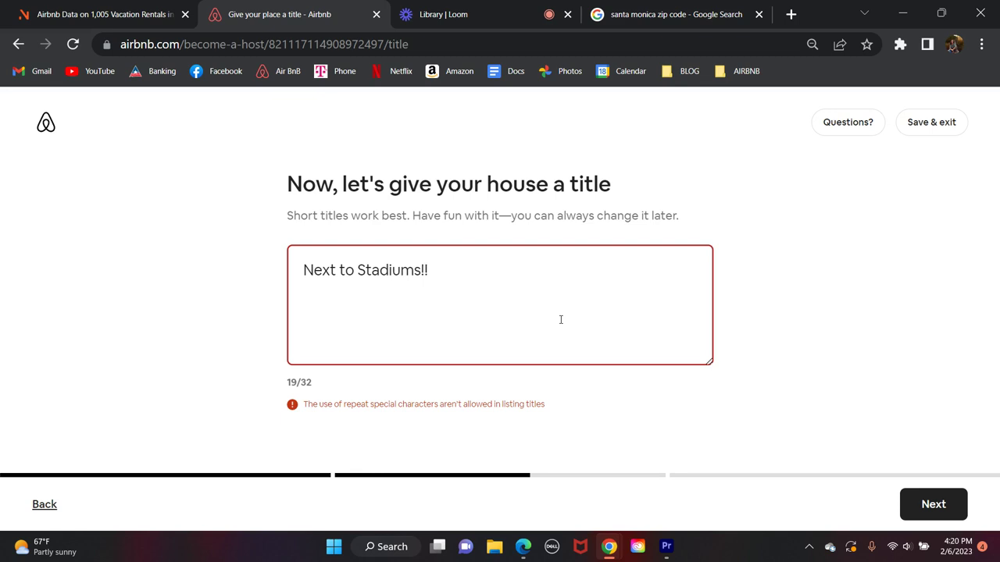
# - Extend the house title with "Tiny House, Modern, Minimal, Spacious, 15 mins from downtown"
pyautogui.write('Tiny House, ')
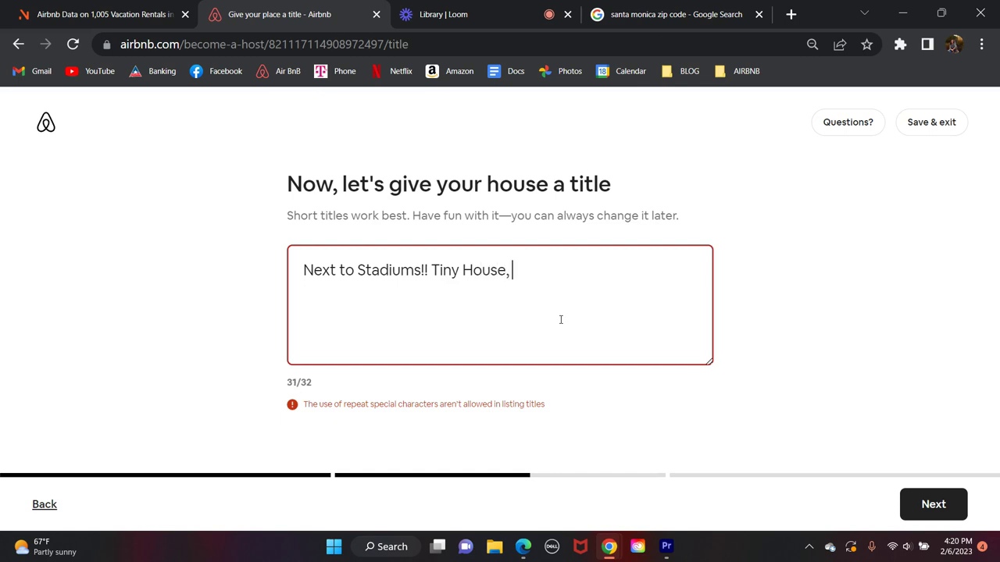
pyautogui.write('Modern, Mini')
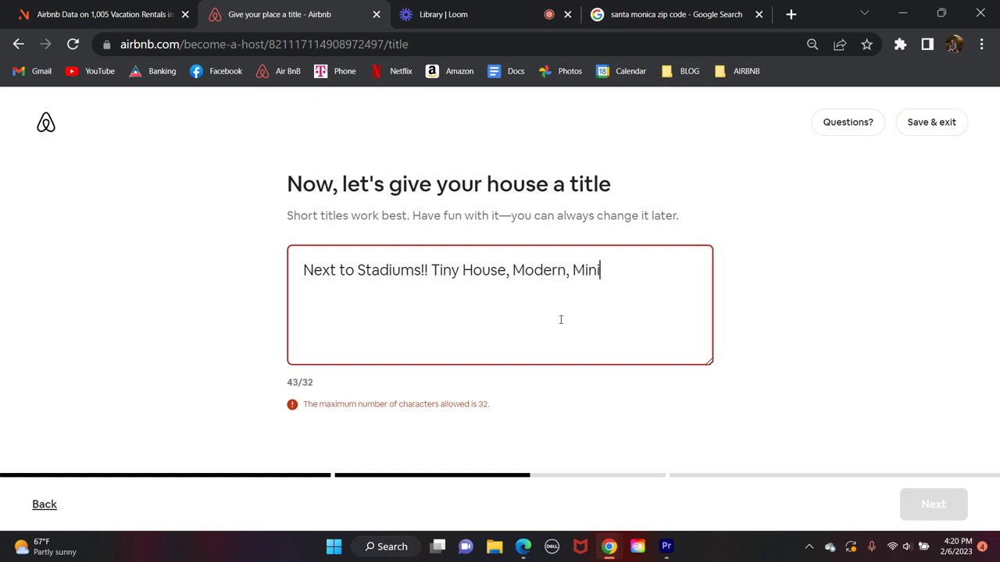
pyautogui.write('mal, Spac')
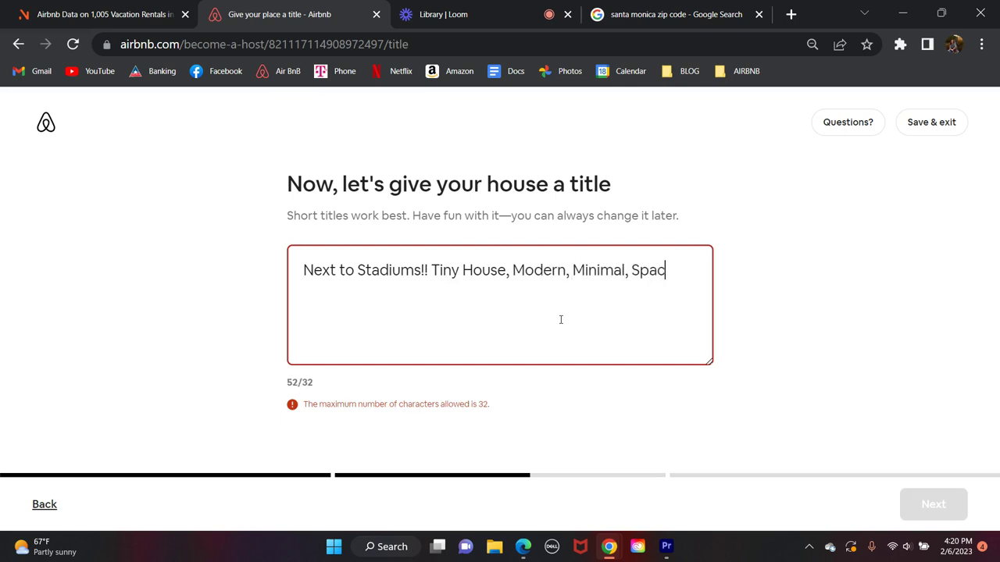
pyautogui.write('ious')
pyautogui.write(', 15 m')
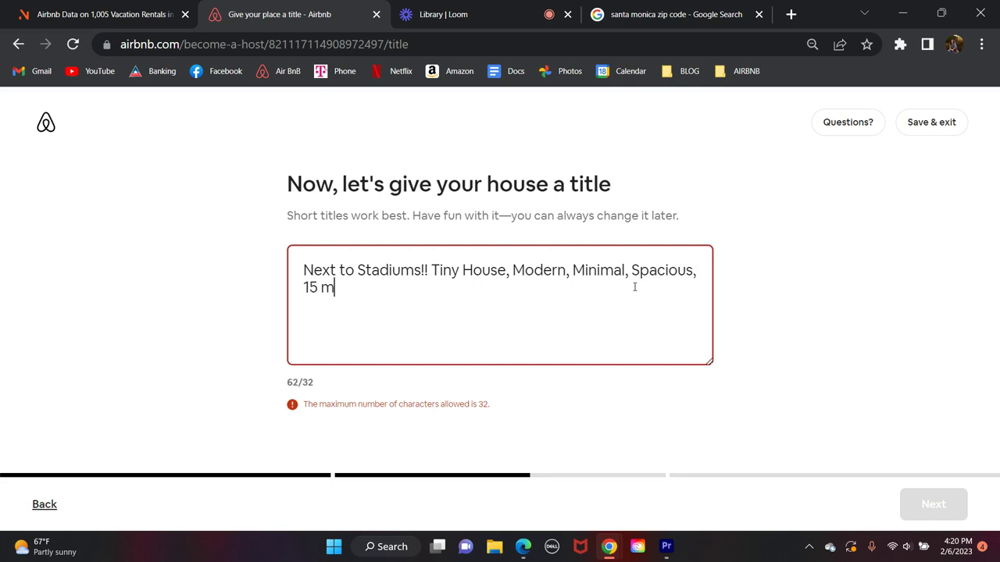
pyautogui.press('BackSpace')
pyautogui.write('minsf=')
pyautogui.press('BackSpace')
pyautogui.press('BackSpace')
pyautogui.write('from ')
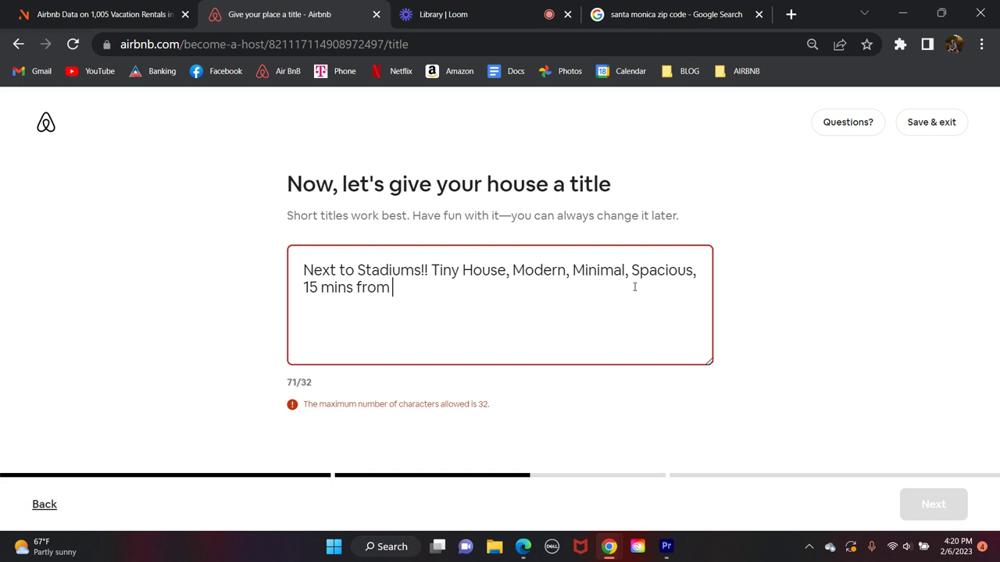
pyautogui.write('downtown')
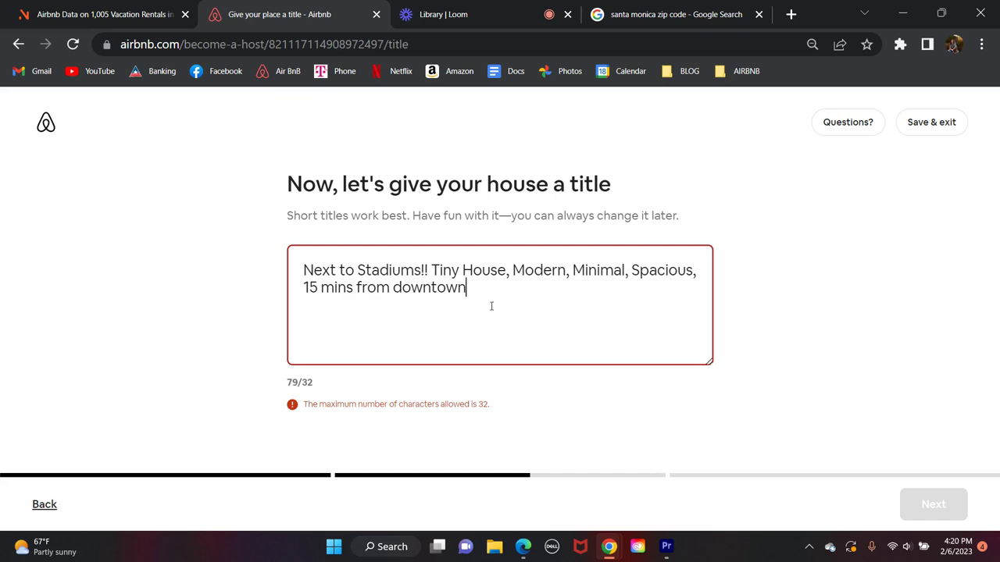
# - Remove the words "Spacious" and "Minimal" with their surplus commas from the house title
pyautogui.click(825, 399)
pyautogui.click(508, 312)
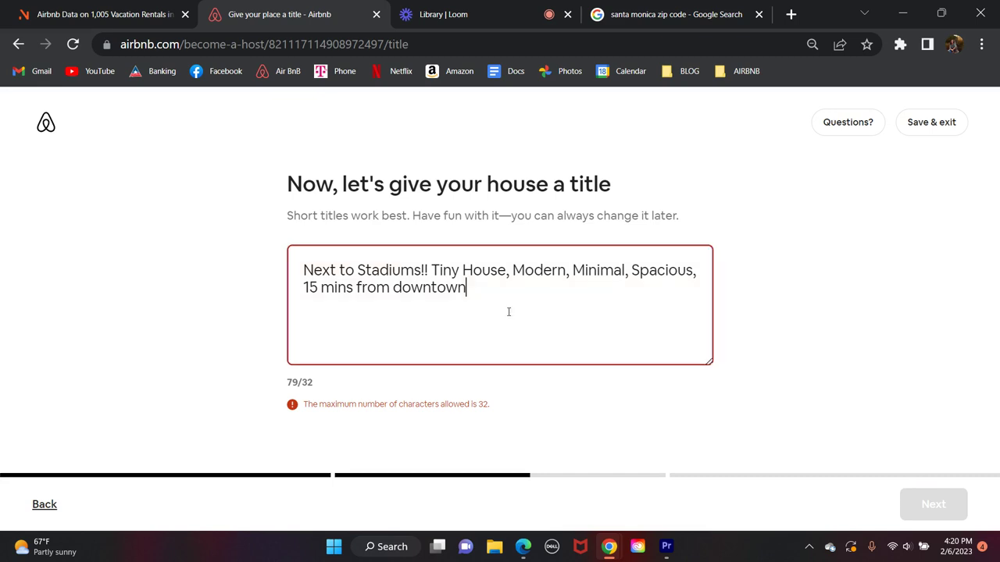
pyautogui.doubleClick(672, 271)
pyautogui.press('BackSpace')
pyautogui.press('BackSpace')
pyautogui.press('BackSpace')
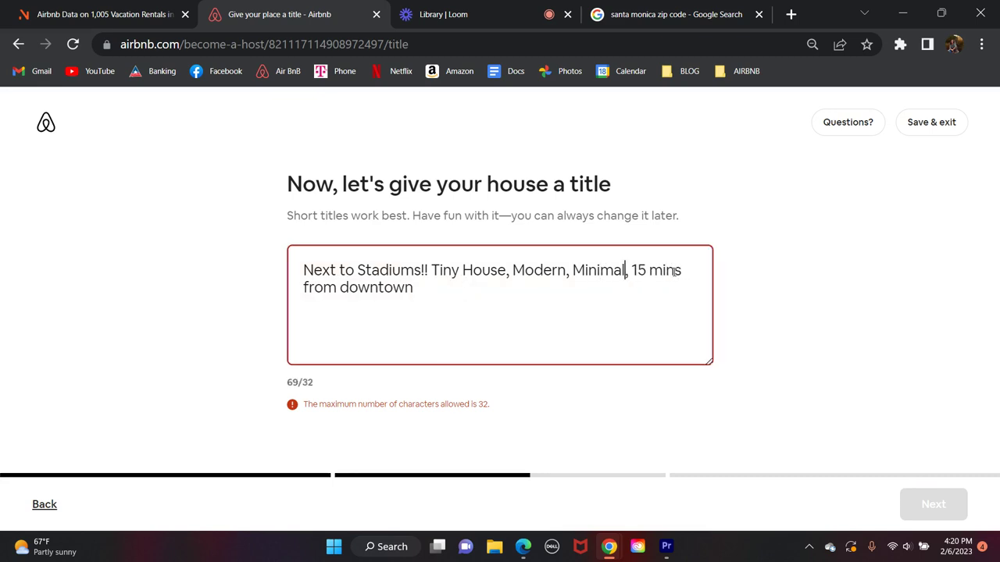
pyautogui.doubleClick(614, 271)
pyautogui.press('BackSpace')
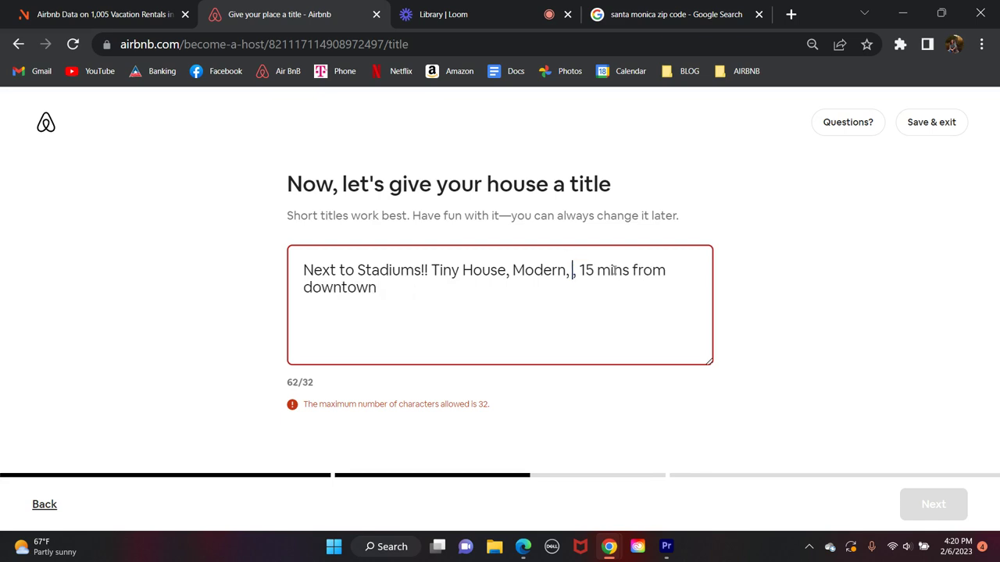
pyautogui.press('BackSpace')
pyautogui.press('BackSpace')
pyautogui.click(591, 283)
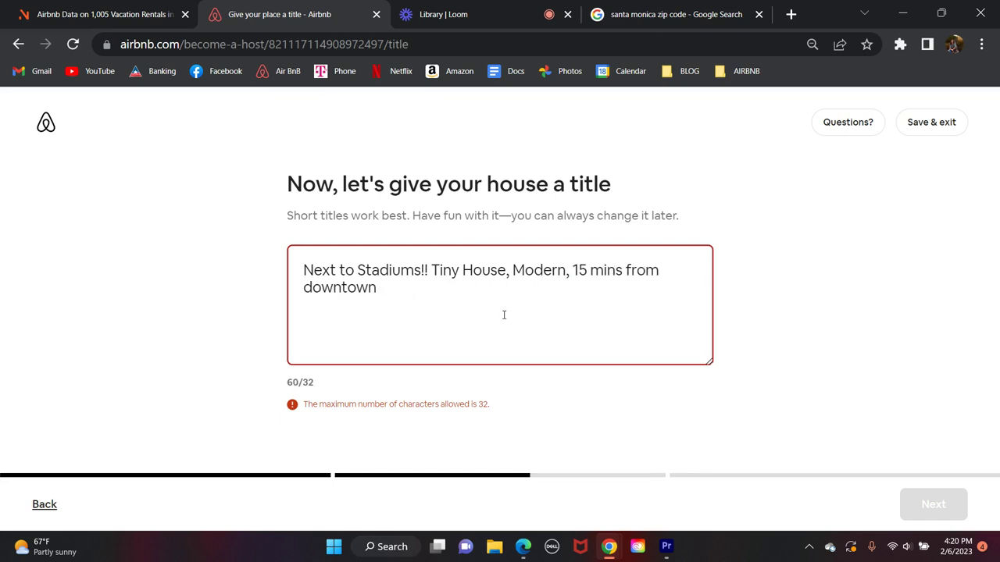
# - Remove ", Modern," from the title so that "Tiny House" is followed directly by "15 mins from downtown"
pyautogui.moveTo(485, 293); pyautogui.dragTo(570, 275)
pyautogui.click(570, 275)
pyautogui.press('BackSpace')
pyautogui.press('BackSpace')
pyautogui.press('BackSpace')
pyautogui.press('BackSpace')
pyautogui.press('BackSpace')
pyautogui.press('BackSpace')
pyautogui.press('BackSpace')
pyautogui.press('BackSpace')
pyautogui.press('BackSpace')
pyautogui.press('BackSpace')
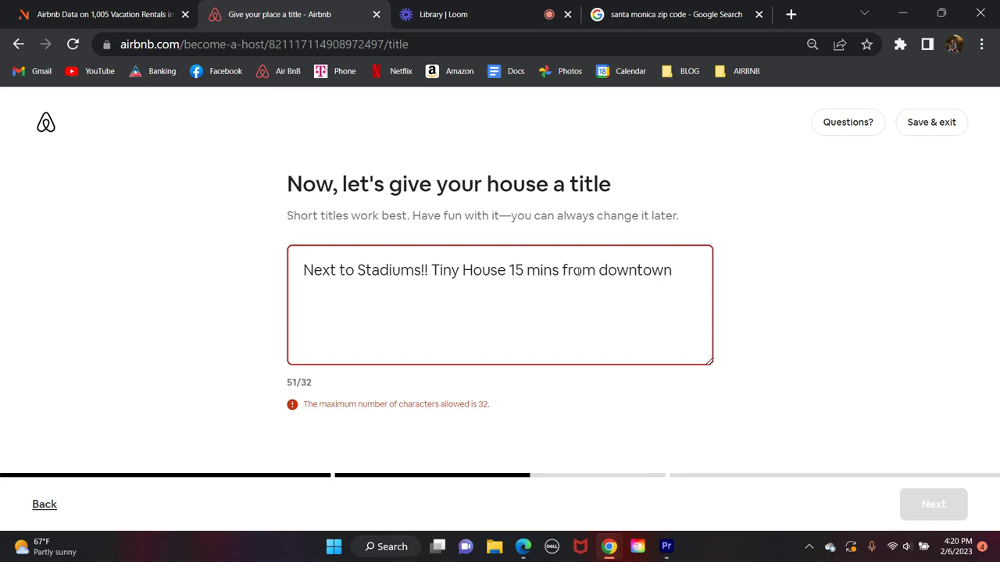
# - Cut "Next to Stadiums!!" from the start of the title, leaving "Tiny House 15 mins from downtown"
pyautogui.click(573, 271)
pyautogui.moveTo(440, 271); pyautogui.dragTo(276, 275)
pyautogui.write('T')
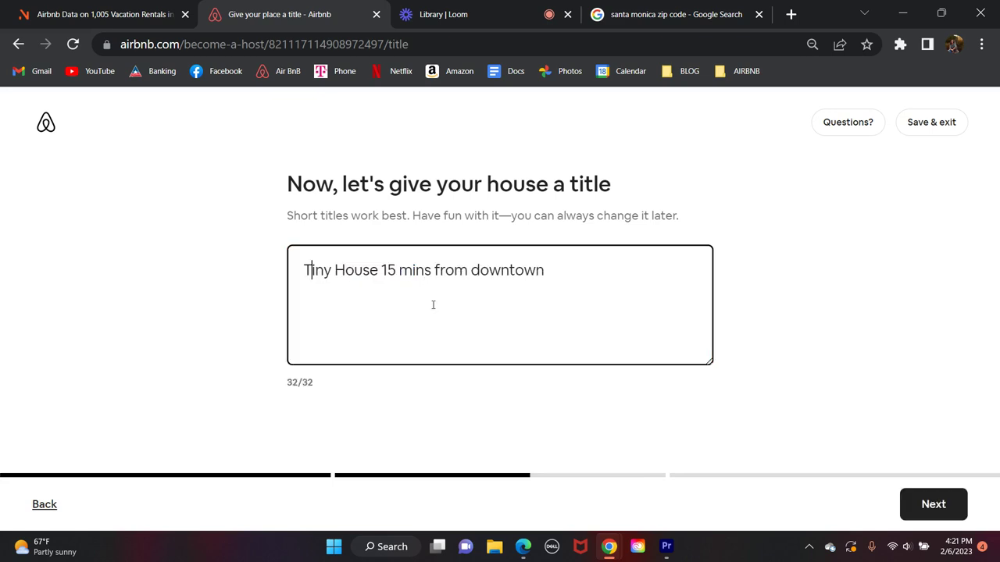
pyautogui.click(548, 270)
# - Accept the house title and choose Peaceful and Stylish as the two description highlights
pyautogui.click(931, 503)
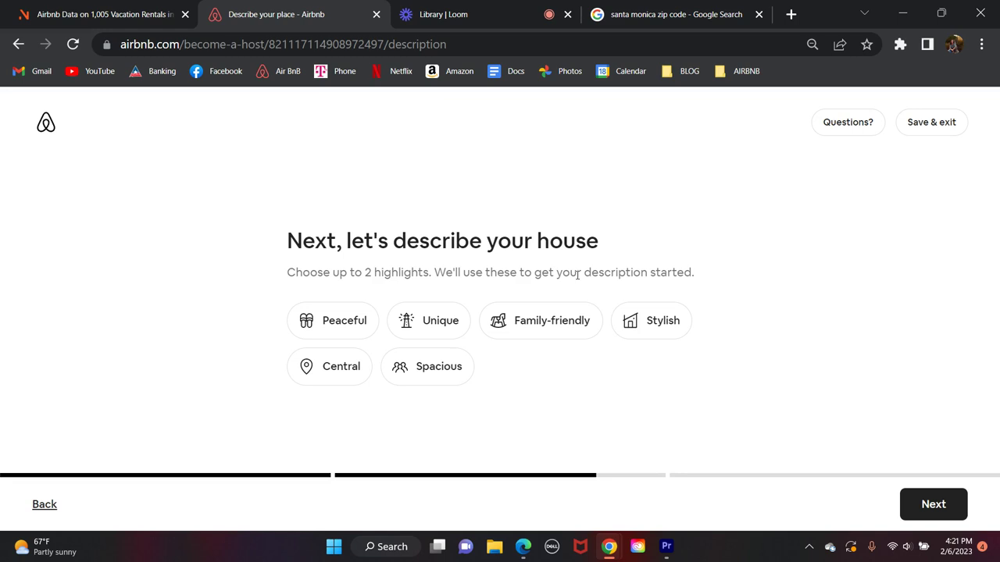
pyautogui.click(437, 323)
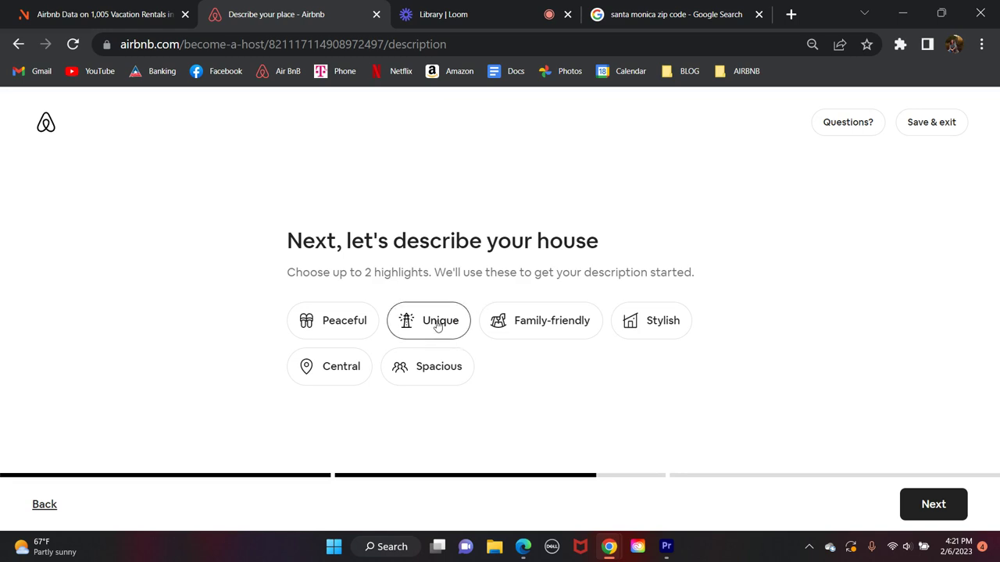
pyautogui.click(354, 317)
pyautogui.click(651, 320)
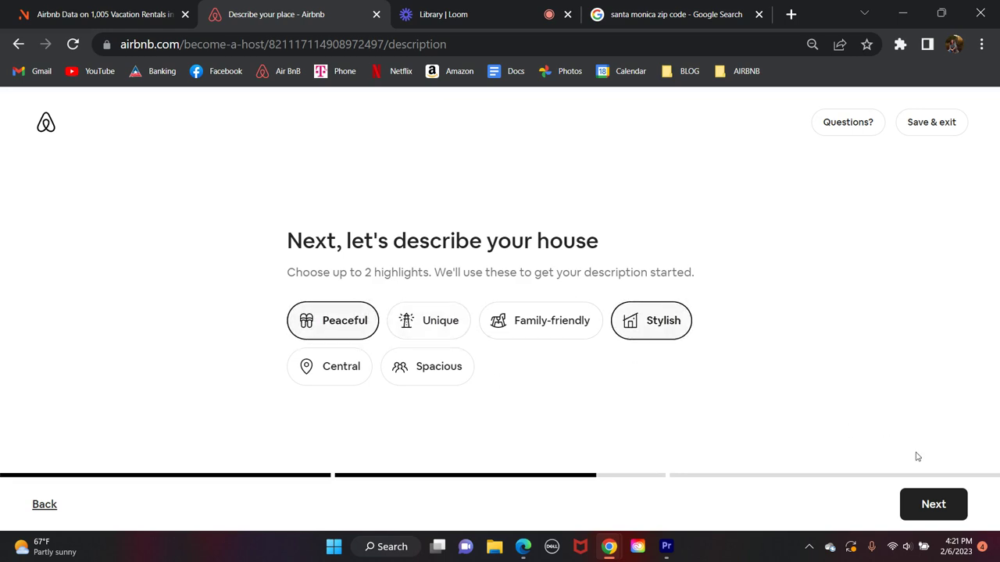
pyautogui.click(943, 506)
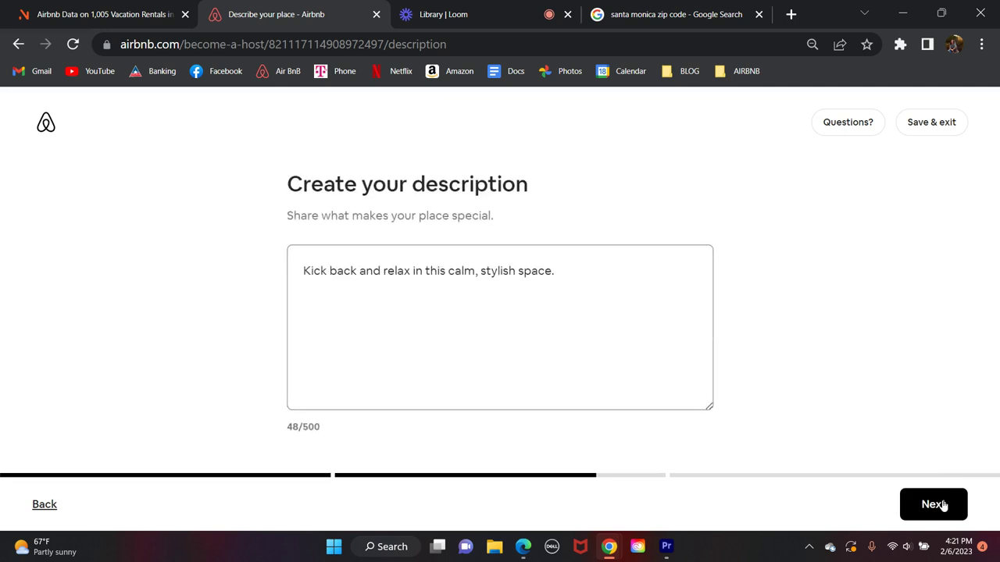
# - Keep the suggested description "Kick back and relax in this calm, stylish space." and continue to the finish and publish stage
pyautogui.click(576, 274)
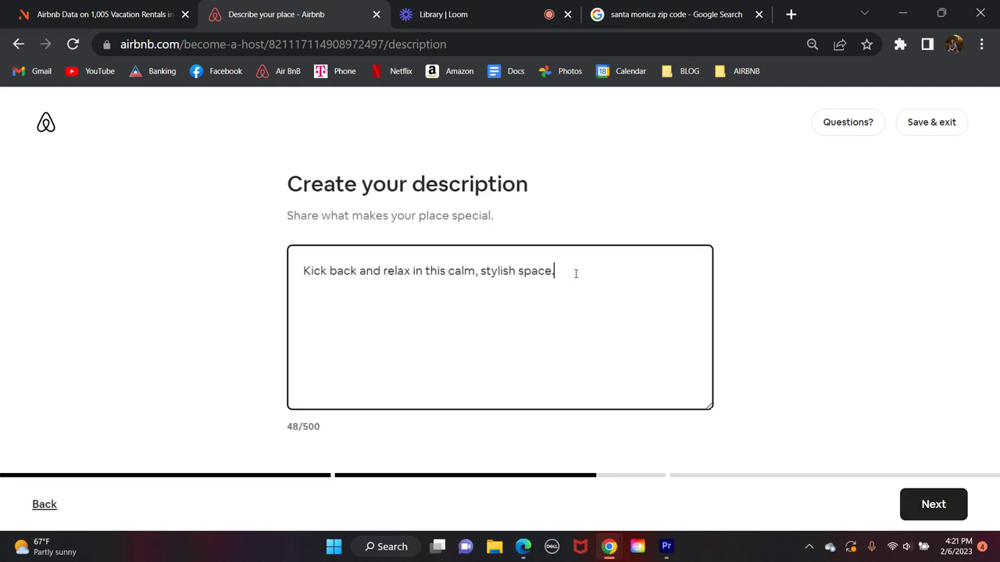
pyautogui.hotkey('ctrl', 'a')
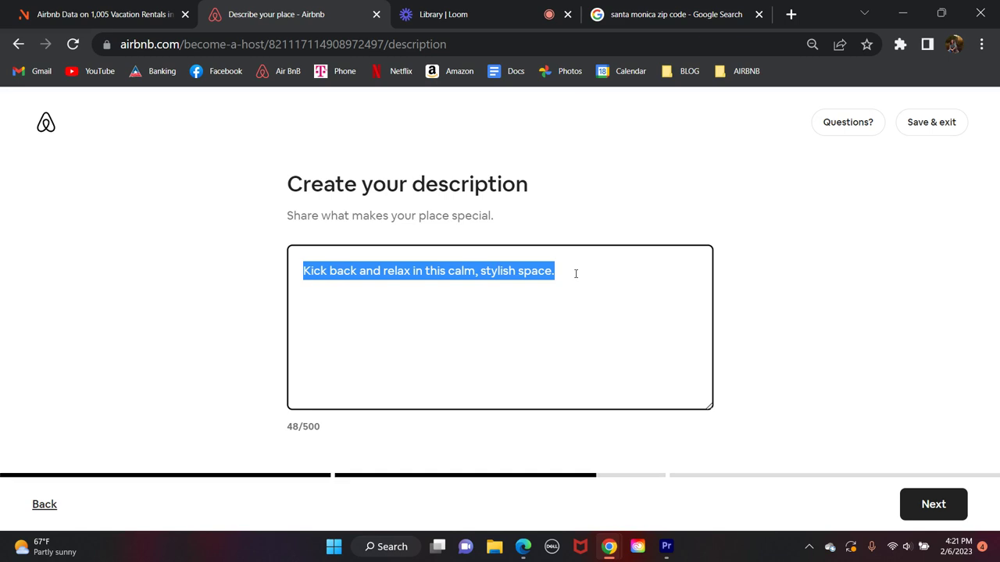
pyautogui.click(576, 273)
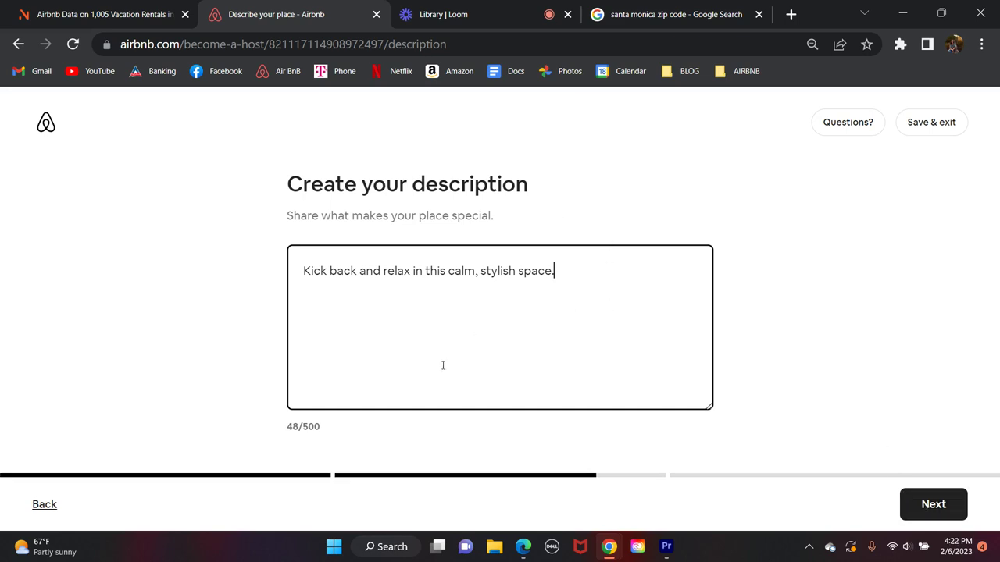
pyautogui.click(930, 507)
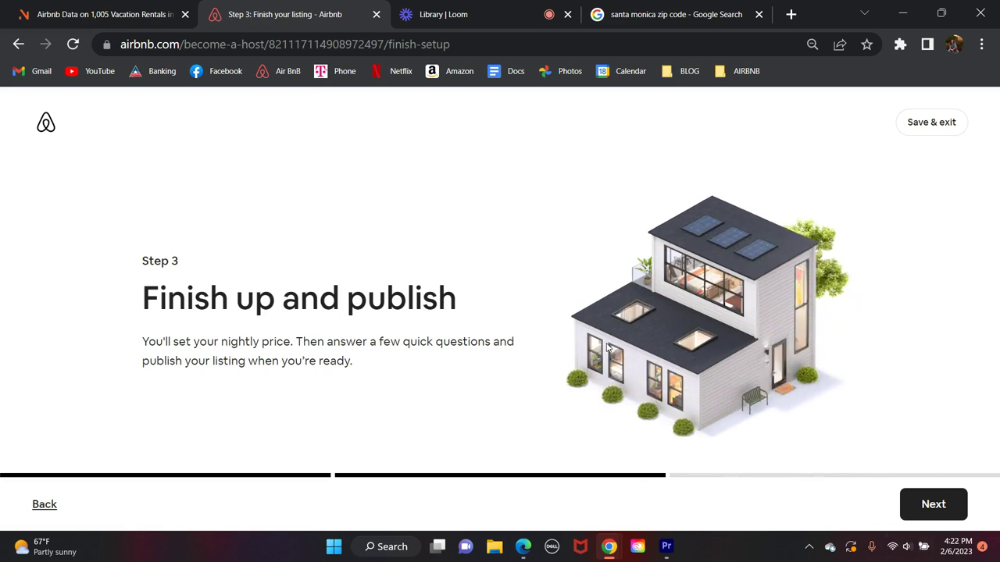
# - Accept the nightly price of $303 and keep the 20% off offer for the first 3 guests enabled
pyautogui.click(946, 505)
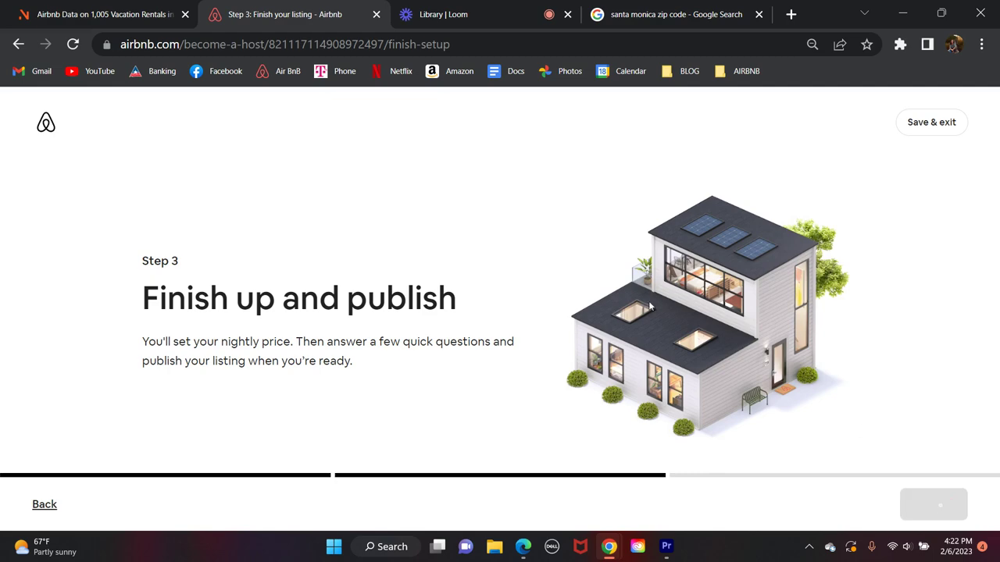
pyautogui.scroll(-1, 594, 322)
pyautogui.scroll(1, 594, 322)
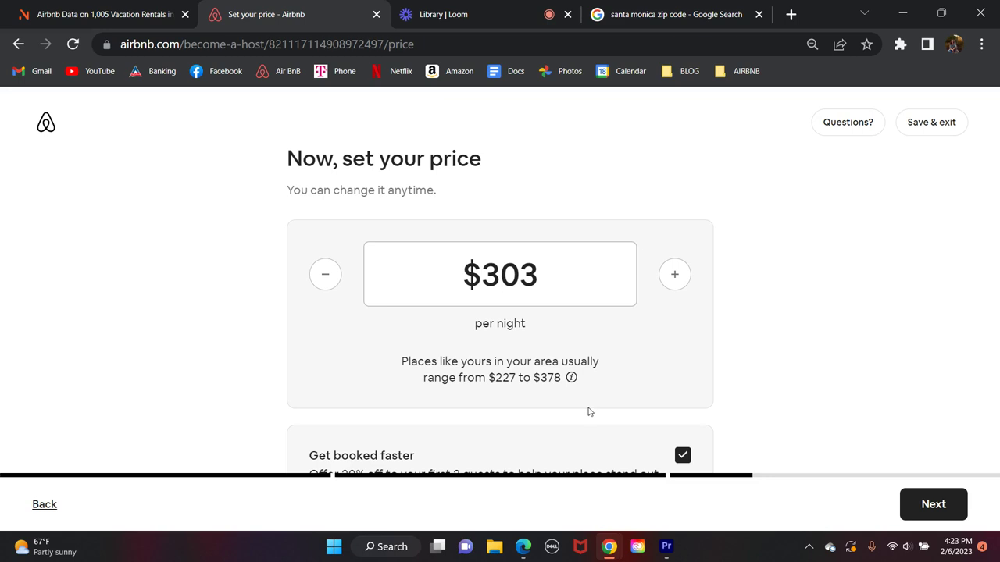
pyautogui.click(589, 288)
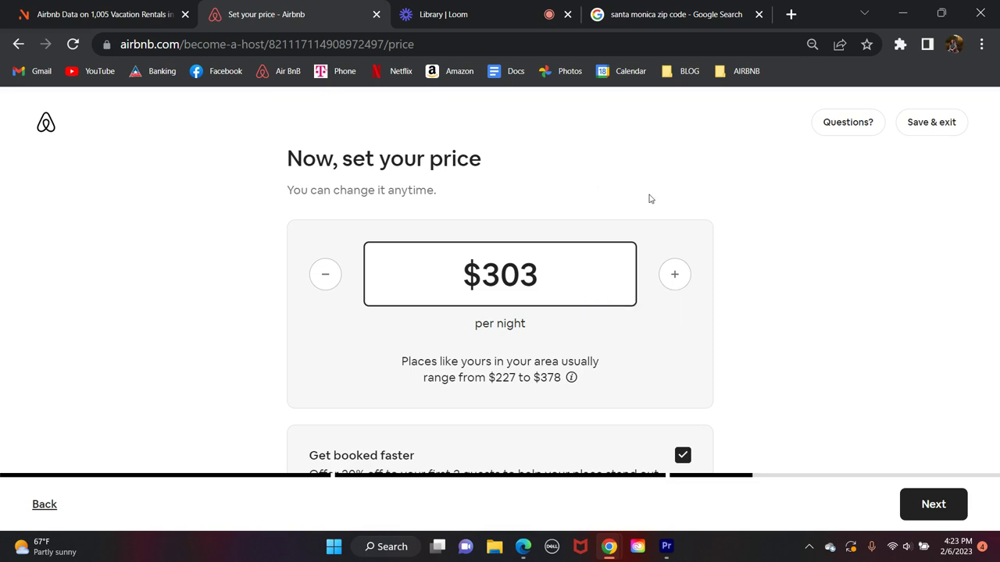
pyautogui.scroll(-1, 649, 197)
pyautogui.scroll(1, 561, 245)
pyautogui.scroll(-1, 589, 273)
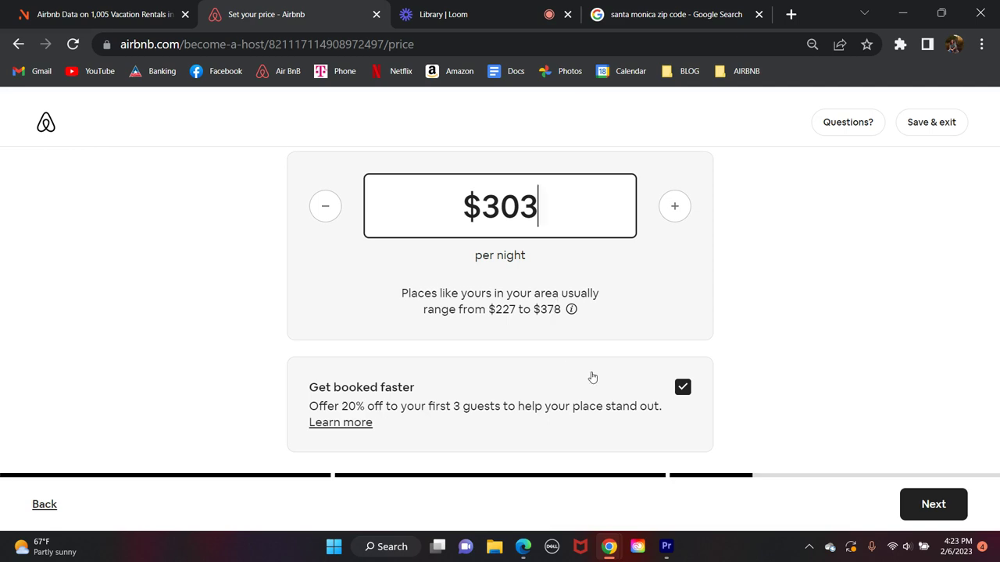
pyautogui.scroll(-1, 589, 377)
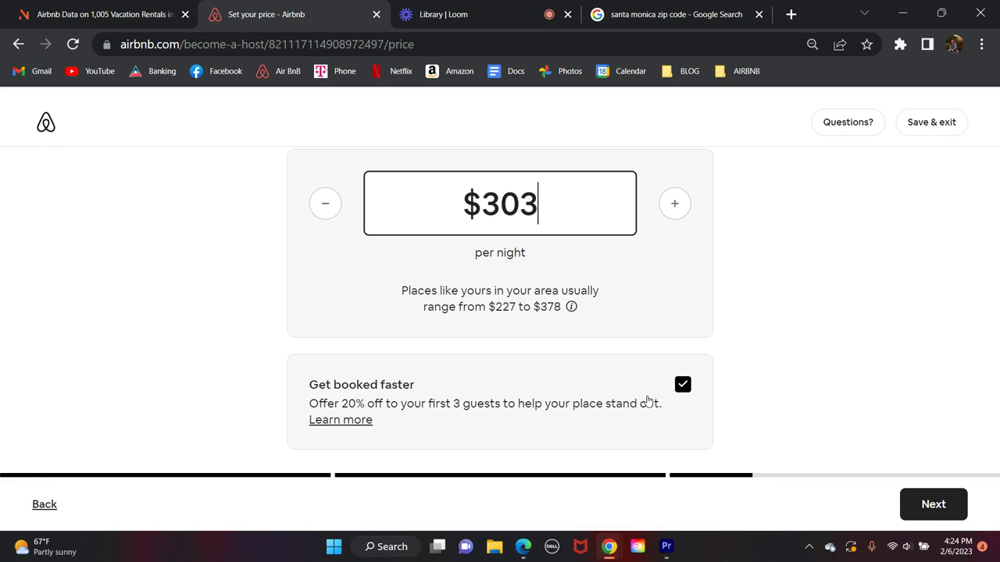
pyautogui.click(929, 504)
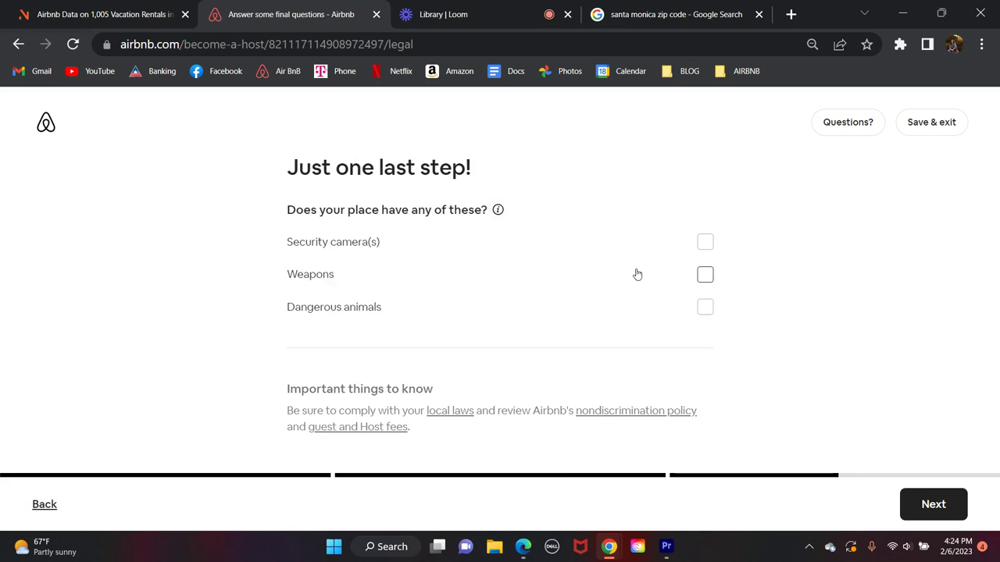
# - Publish the listing with no security cameras, weapons or dangerous animals declared, and continue to the host dashboard
pyautogui.click(940, 507)
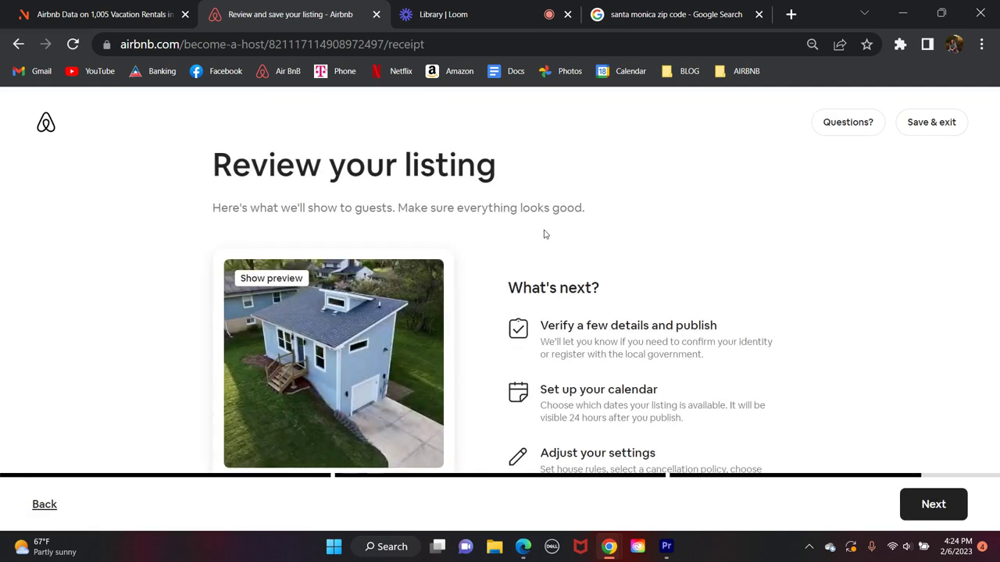
pyautogui.scroll(-1, 542, 232)
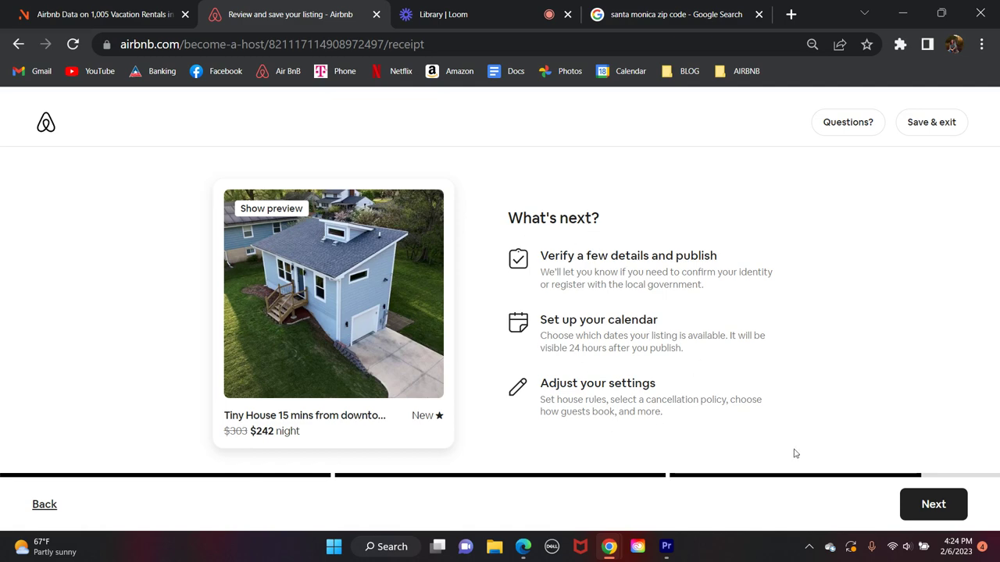
pyautogui.click(945, 501)
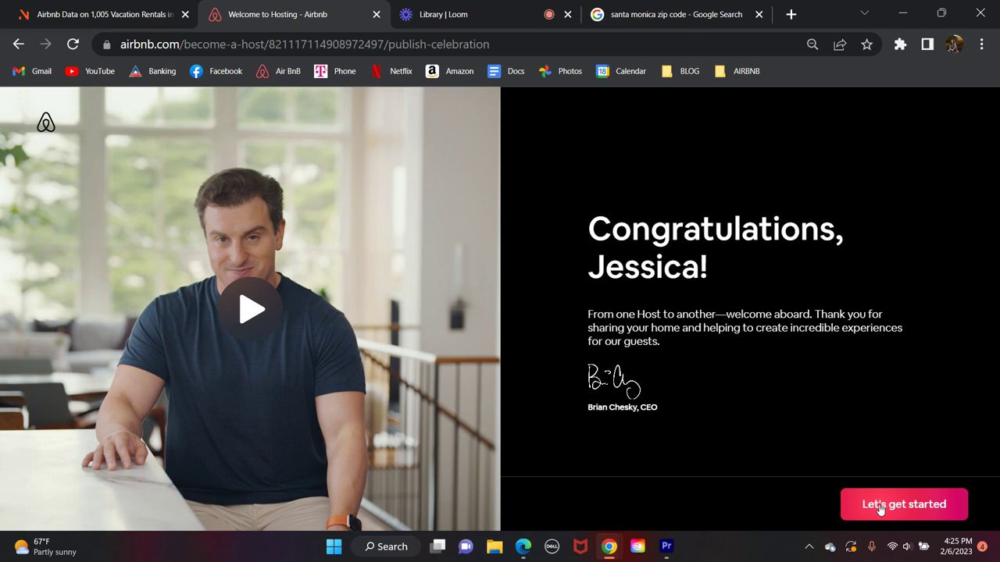
pyautogui.click(881, 509)
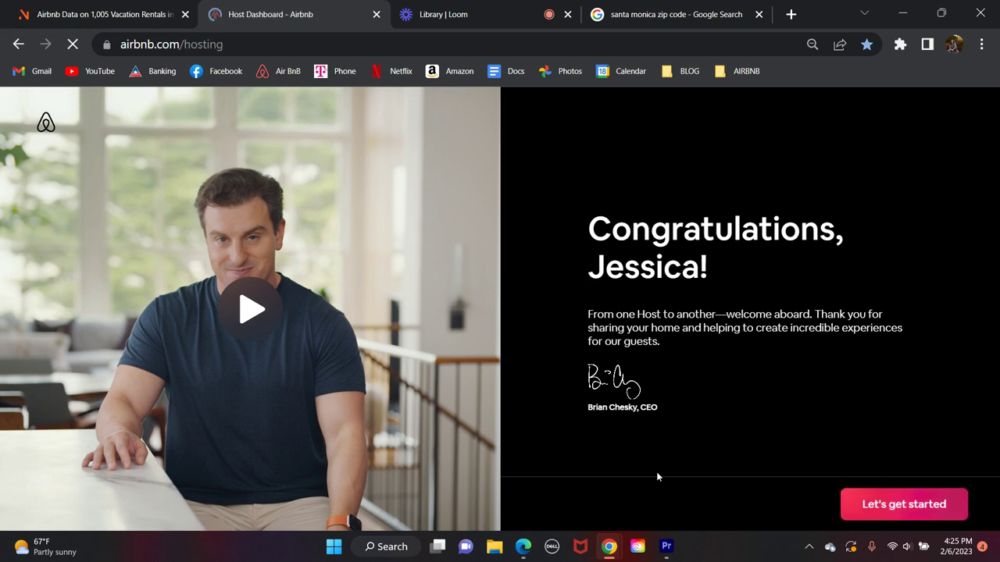